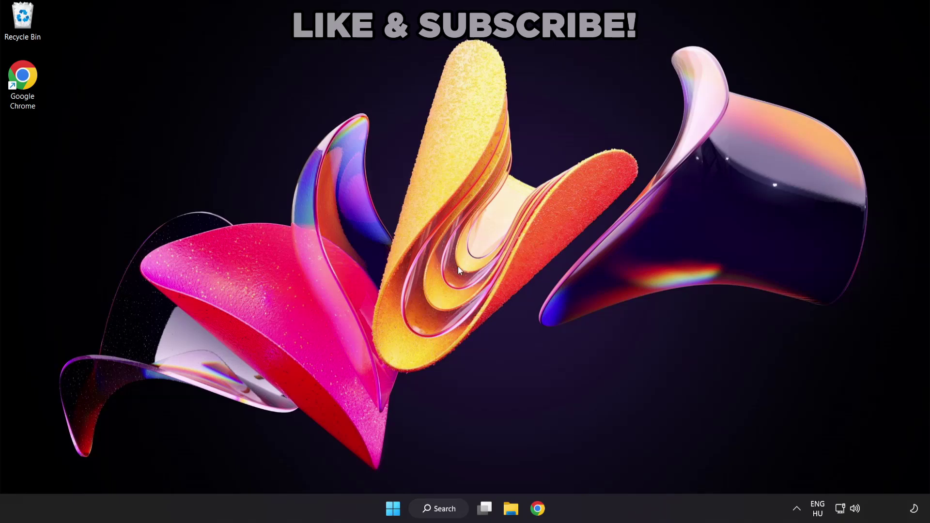
Step: Search Windows for 'device manager'
left_click(450, 515)
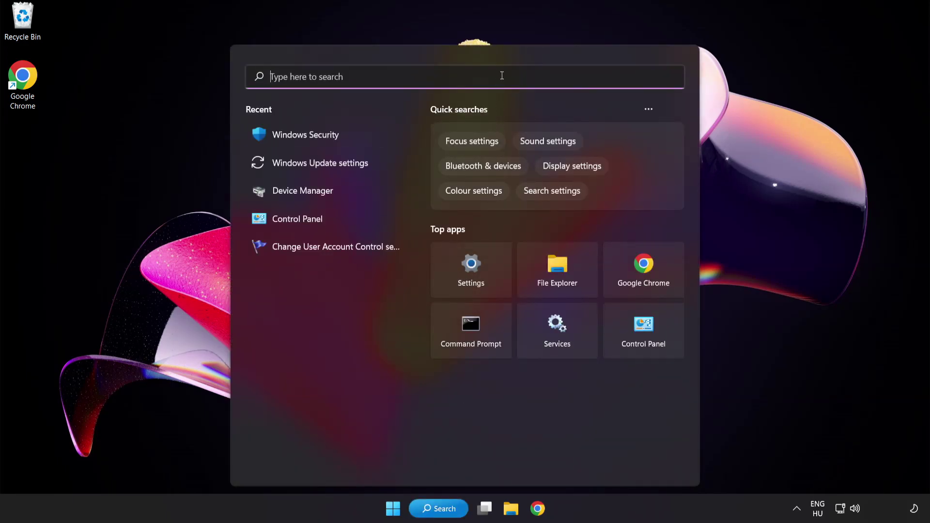
type("device ma")
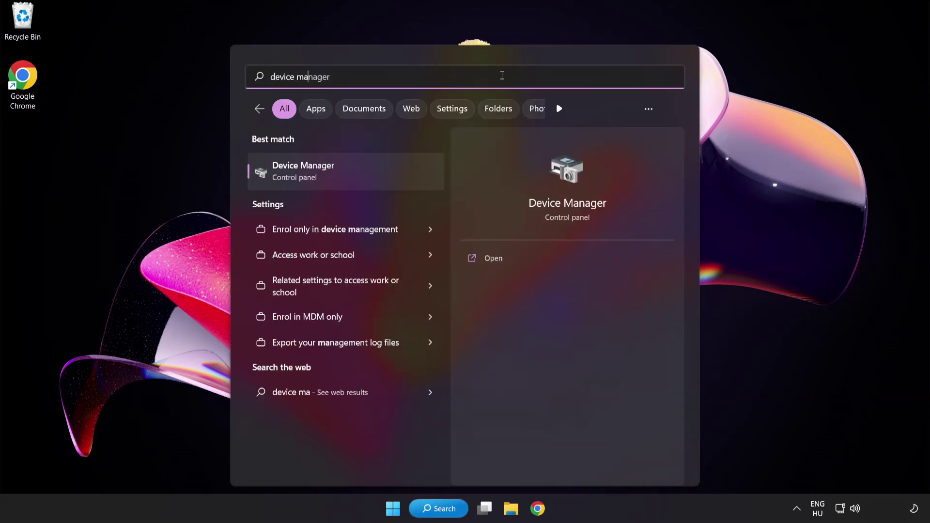
type("nager")
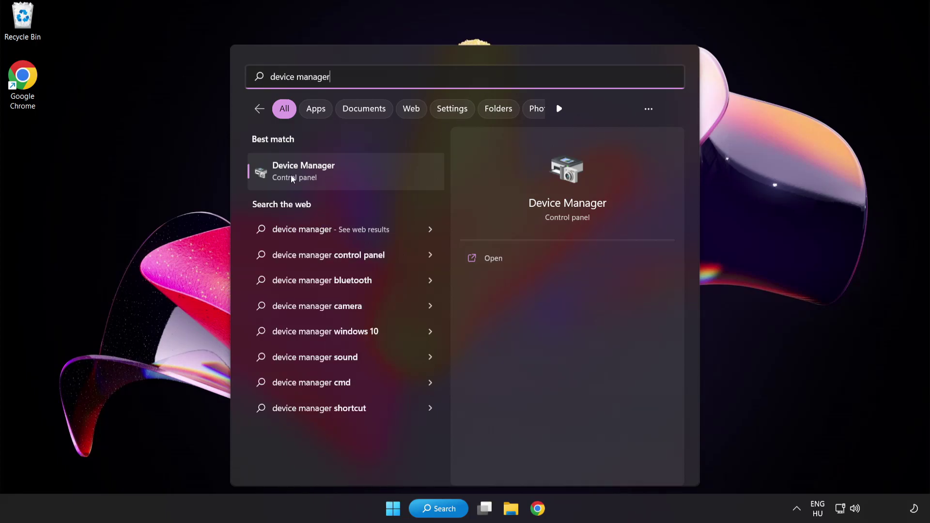
Step: Open Device Manager and bring up the driver options for the VMware SVGA 3D display adapter
left_click(371, 175)
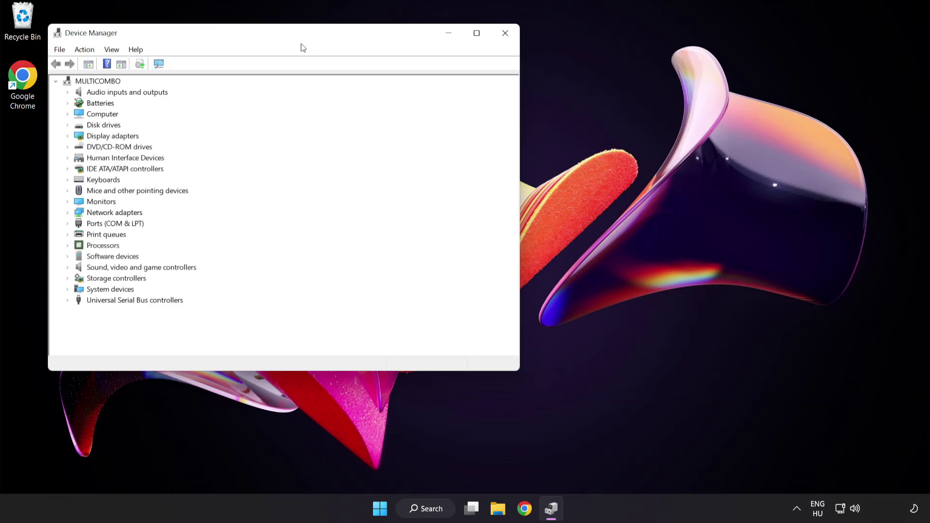
left_click_drag(300, 37, 455, 97)
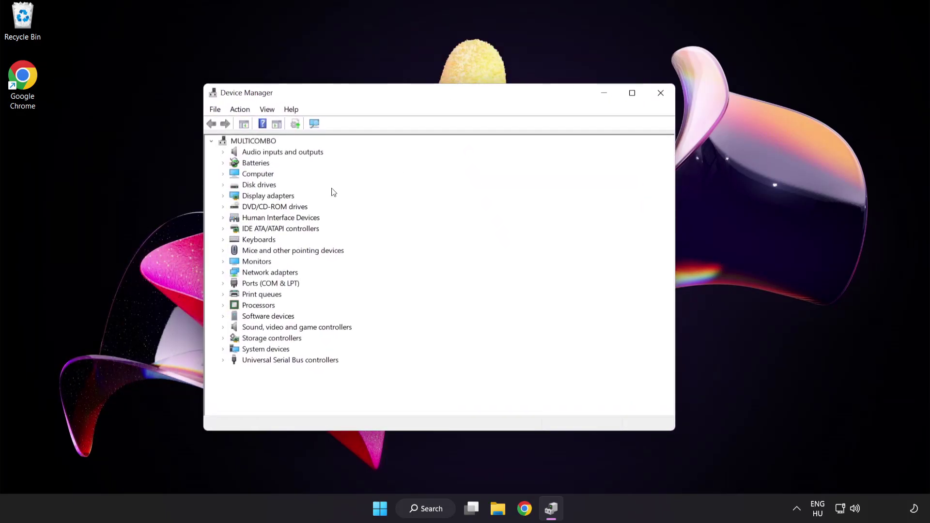
left_click(272, 198)
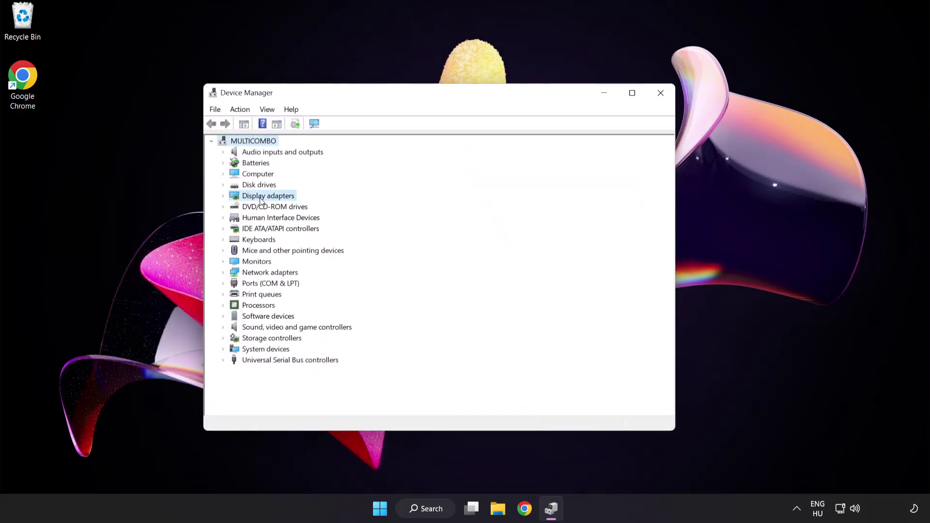
left_click(224, 197)
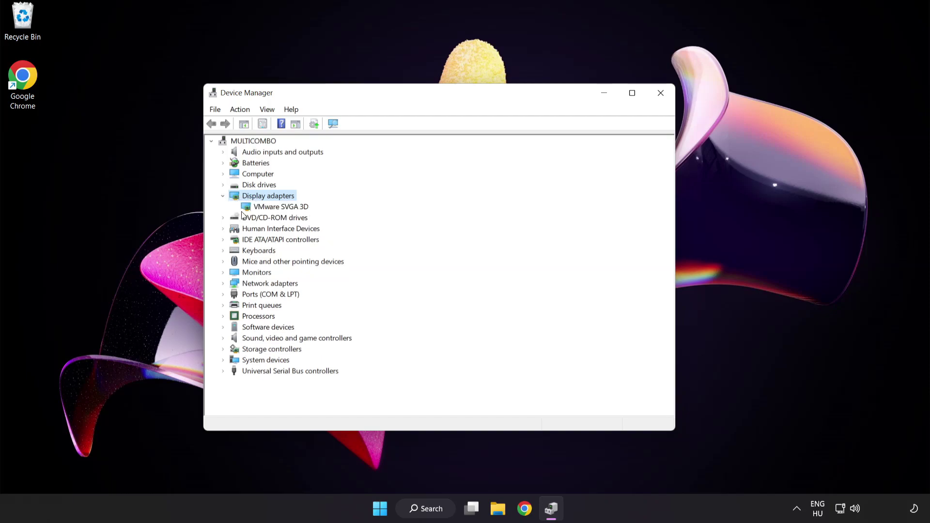
left_click(238, 210)
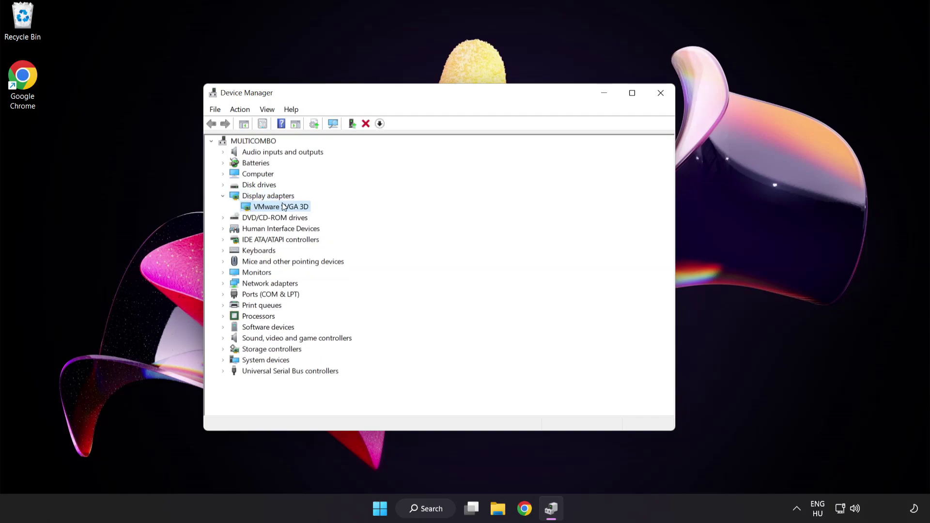
right_click(273, 206)
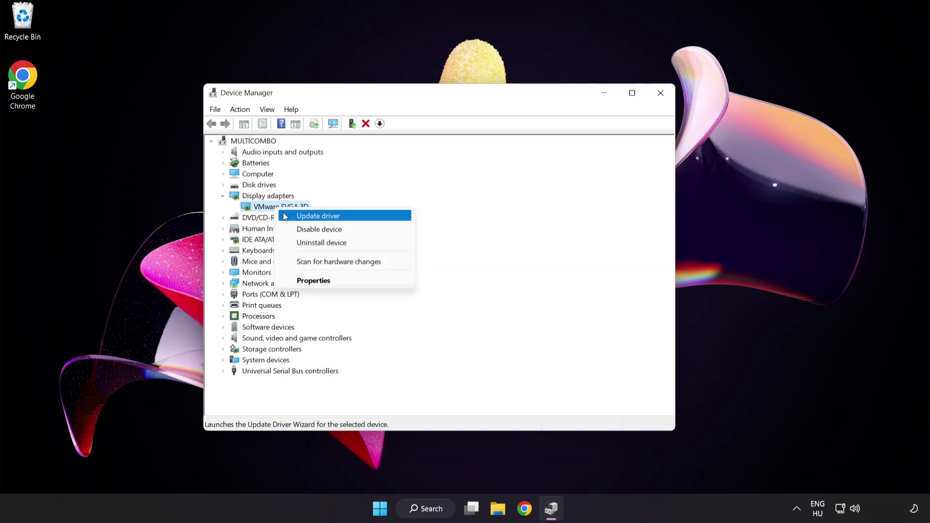
Step: Auto-search for a VMware SVGA 3D driver, confirm the best is installed, and close Device Manager
left_click(360, 217)
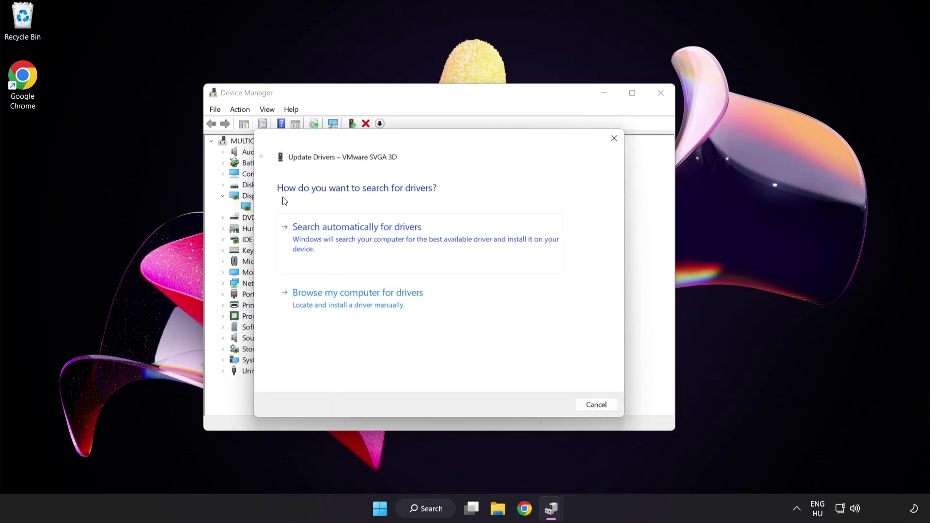
left_click(406, 240)
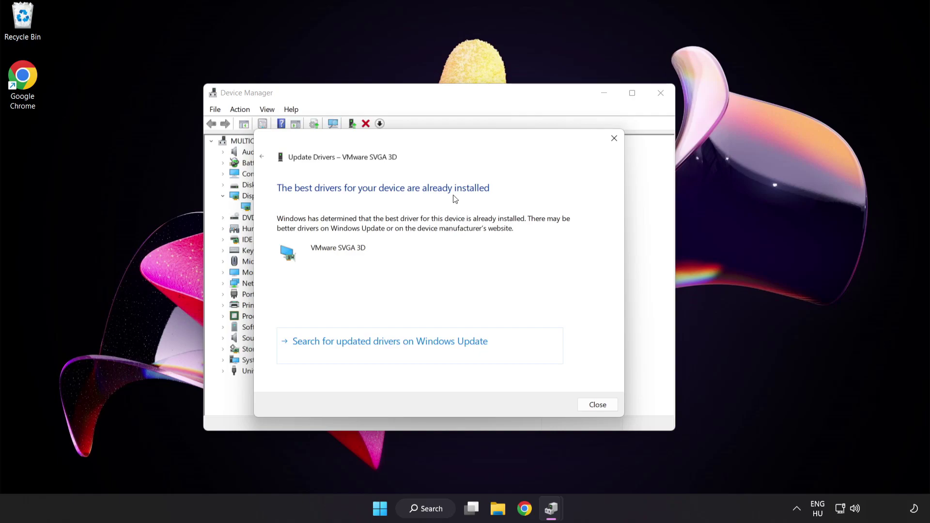
left_click(595, 406)
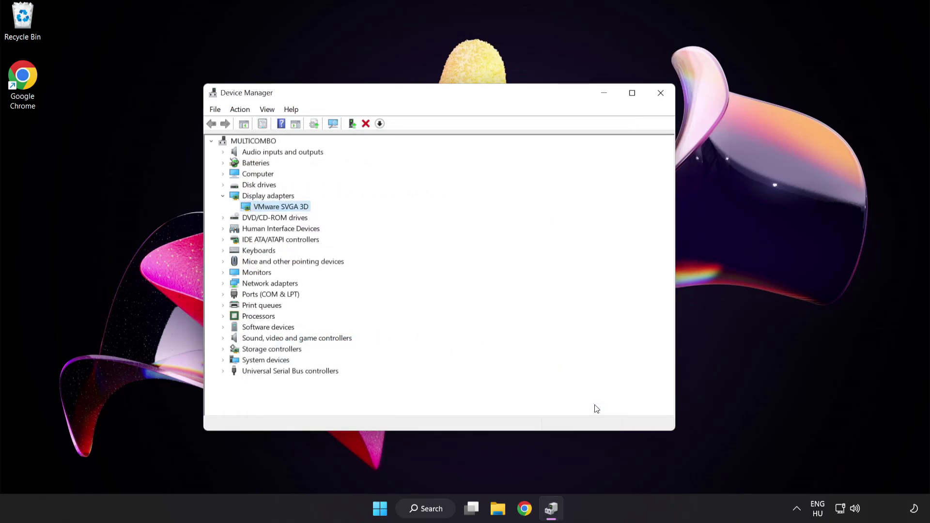
left_click(661, 97)
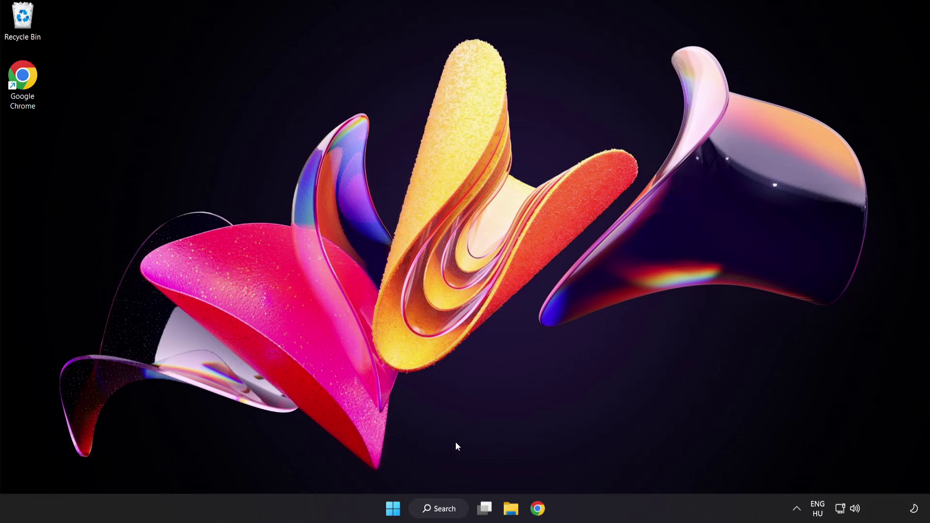
Step: Search Windows for 'update'
left_click(438, 509)
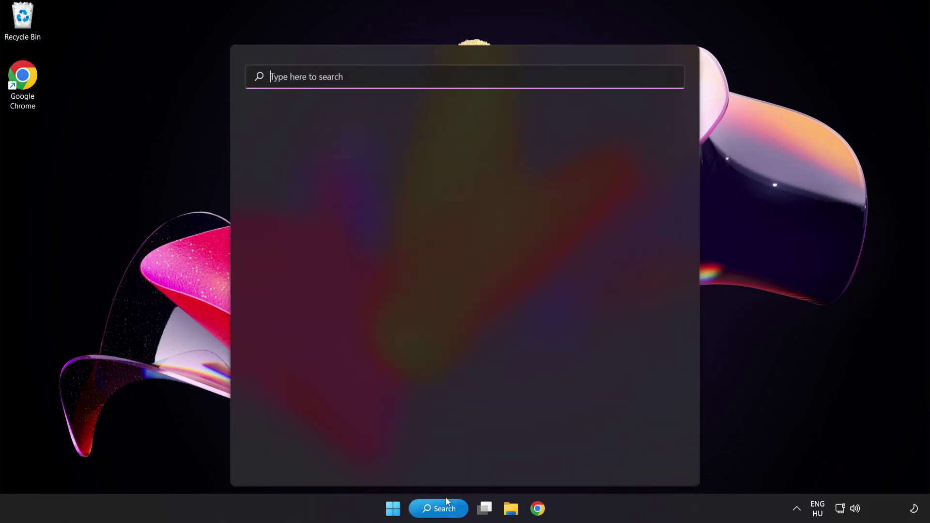
type("update")
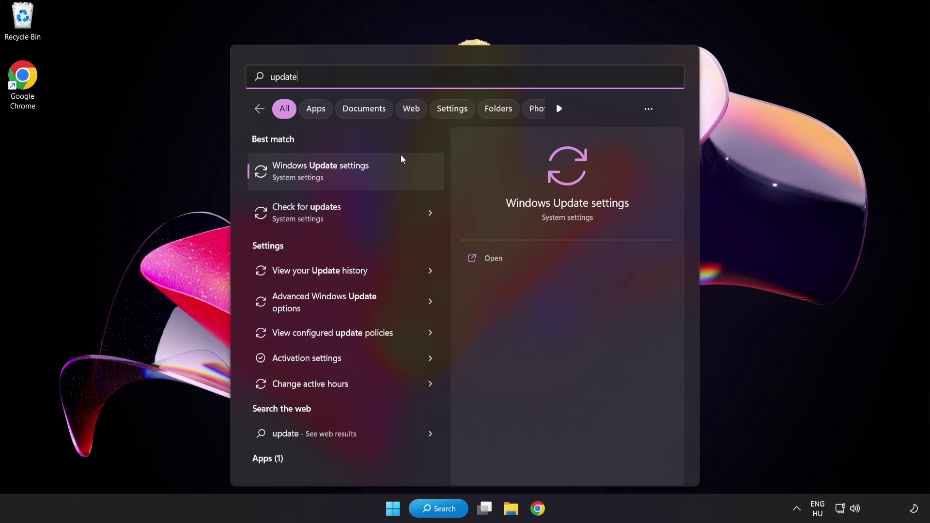
Step: Run a fresh Windows Update check, confirm the PC is up to date, then close Settings
left_click(355, 177)
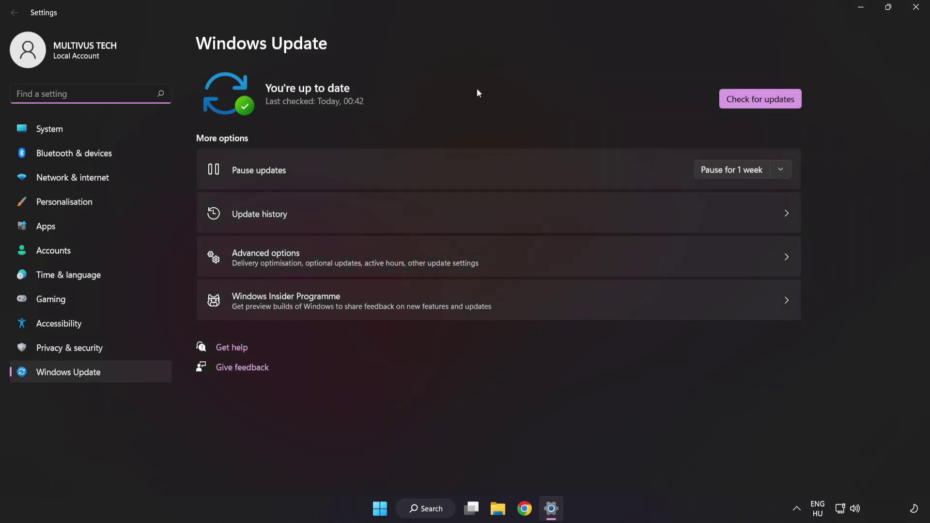
left_click(758, 105)
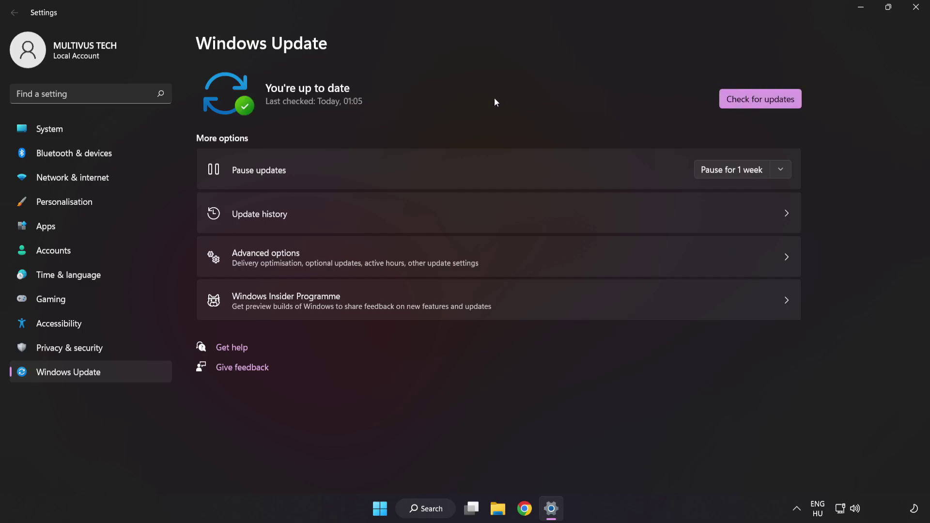
left_click(915, 13)
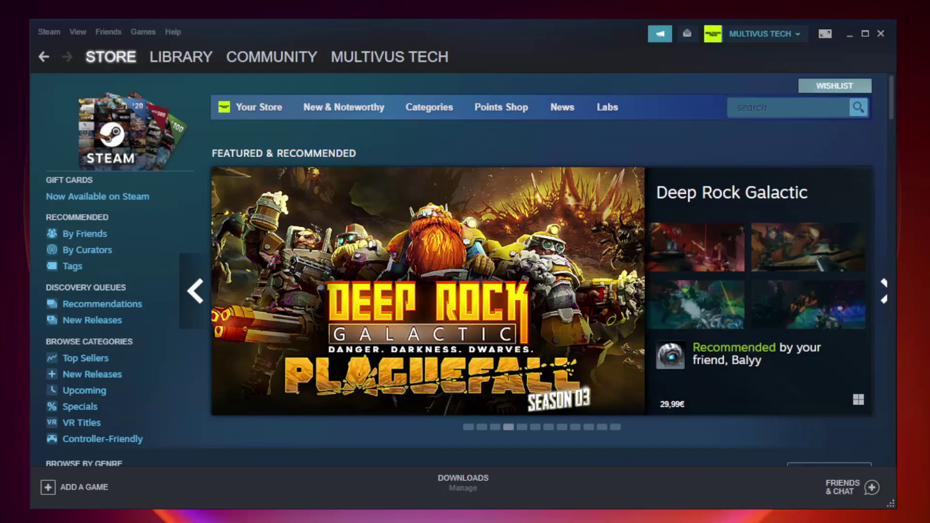
Step: Switch Steam from the store to the Library and bring up the favourited game's menu
mouse_move(190, 60)
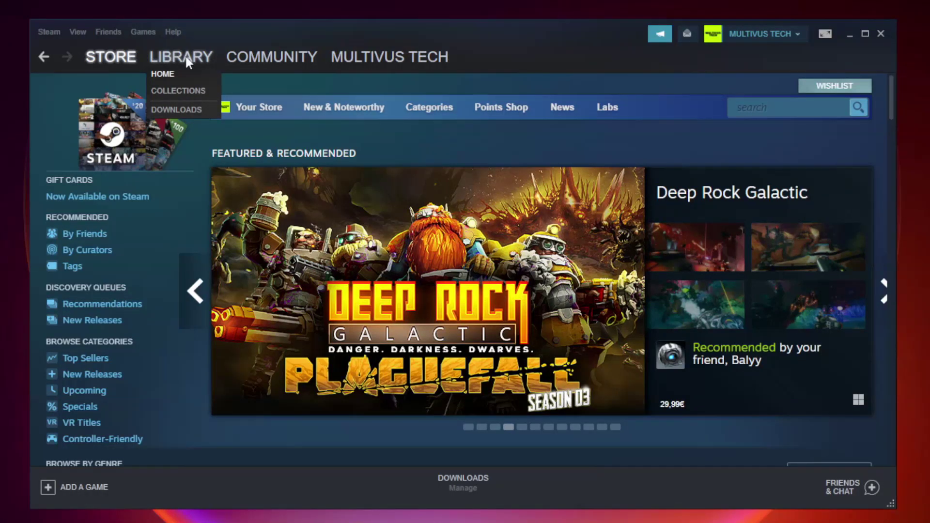
left_click(189, 62)
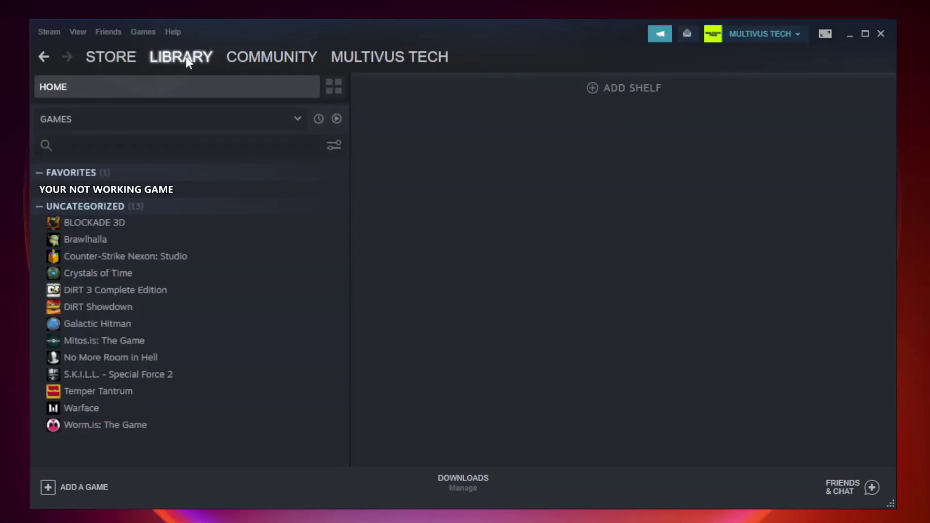
right_click(201, 194)
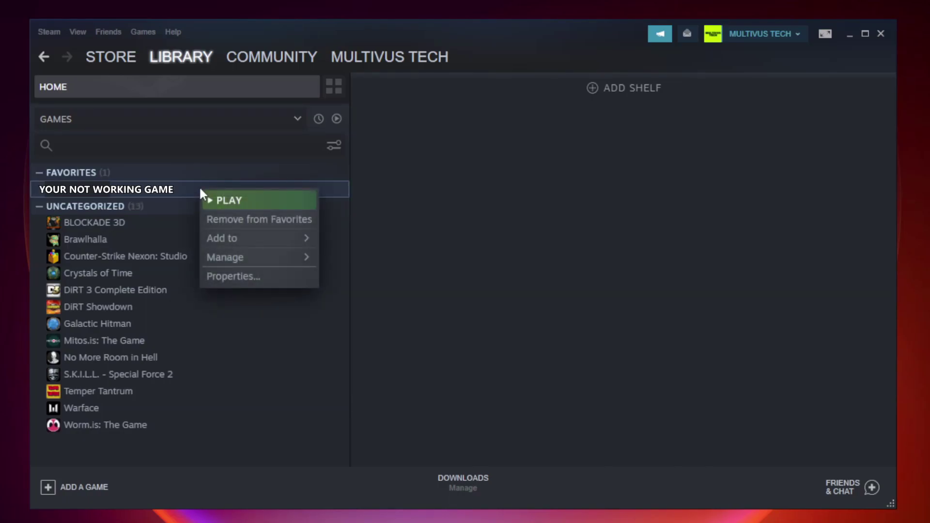
Step: Verify Unturned's game files from its Local Files properties, validating all 9192 files
left_click(256, 276)
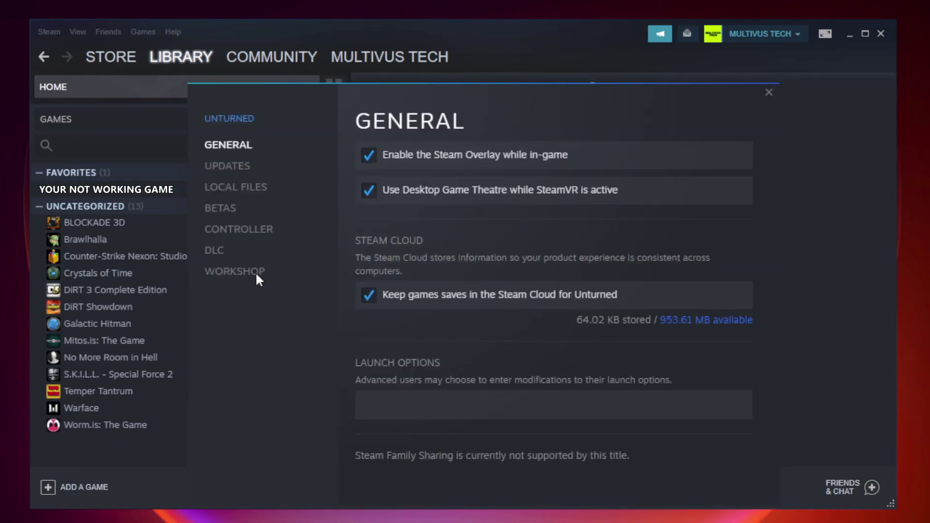
left_click(248, 196)
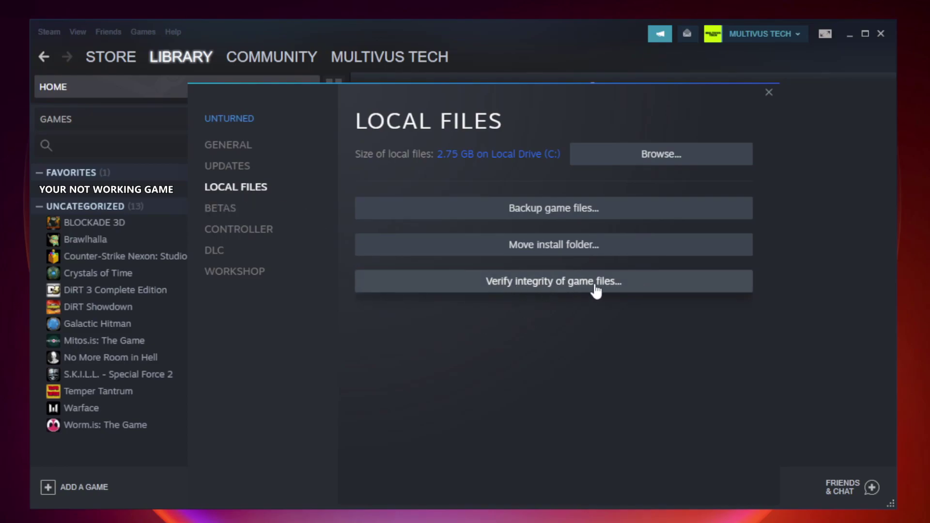
left_click(564, 290)
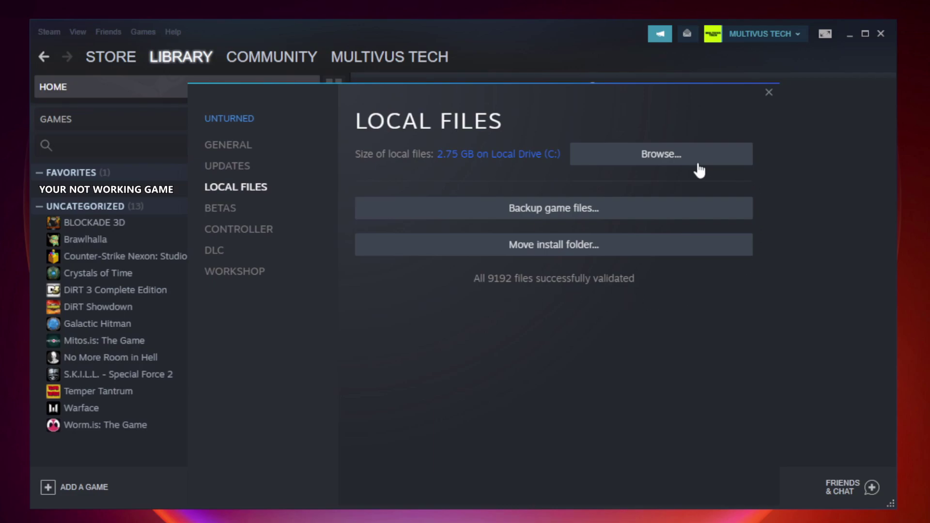
Step: Open the game's install folder and bring up the menu for the YOUR NOT WORKING GAME shortcut
left_click(663, 164)
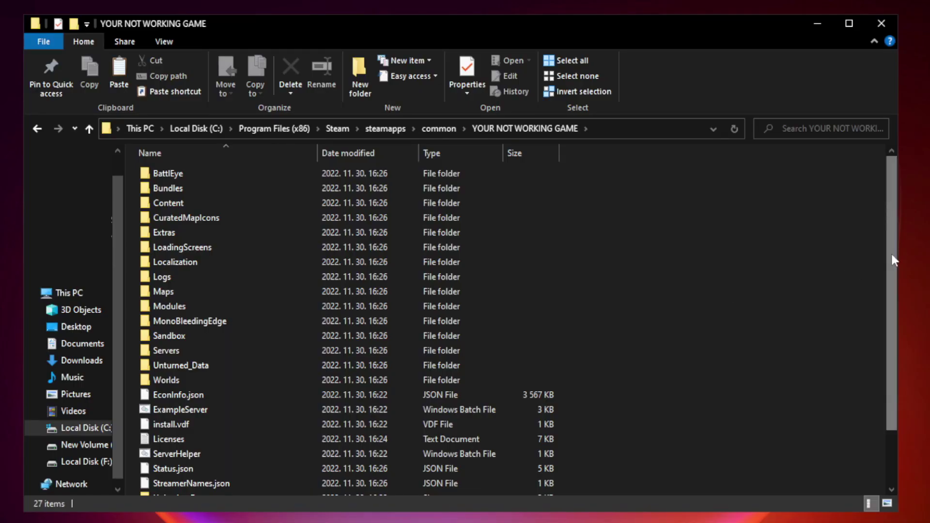
left_click_drag(893, 255, 893, 339)
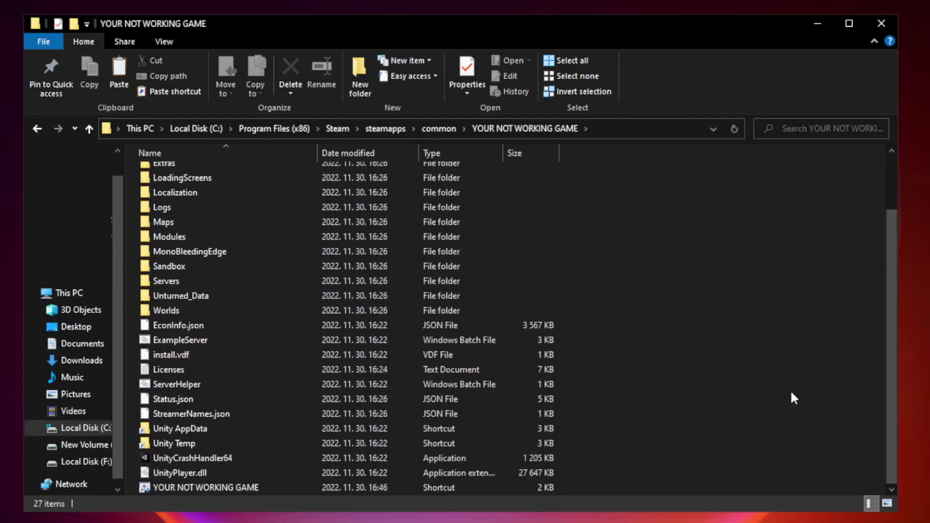
left_click(370, 487)
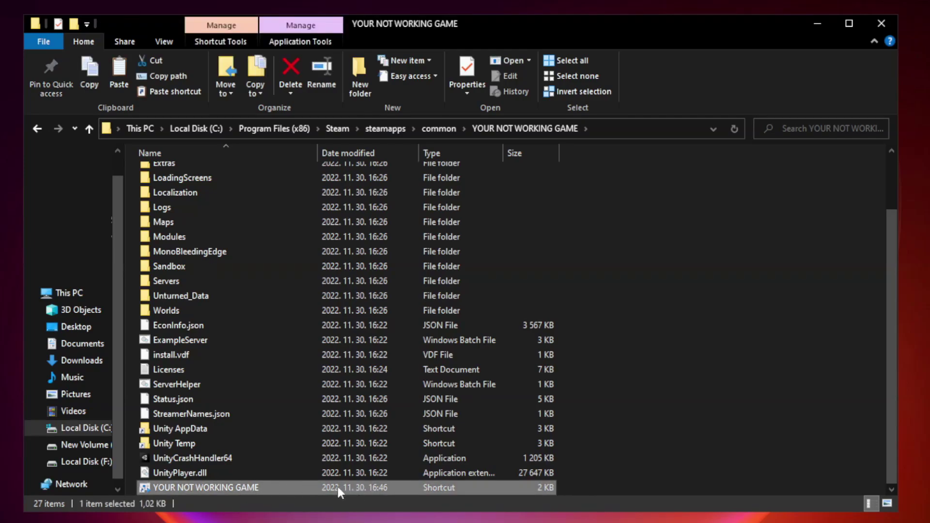
right_click(314, 487)
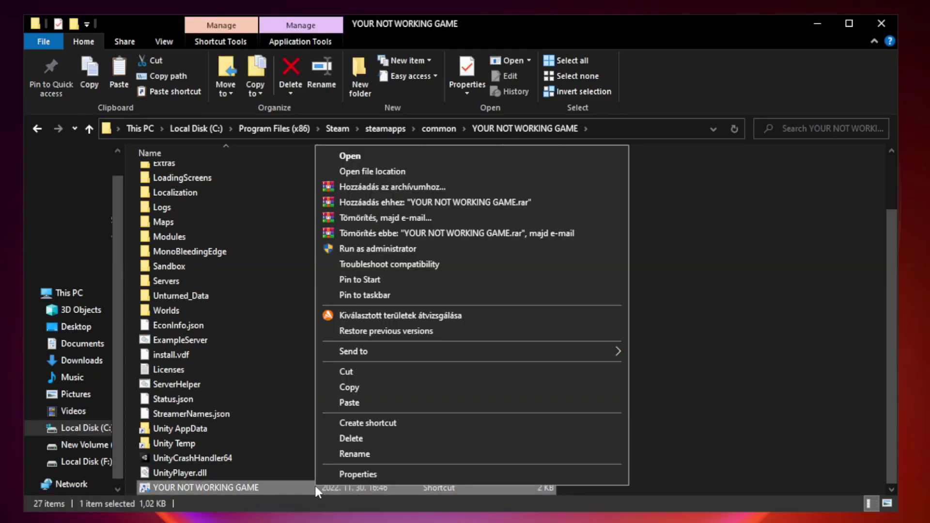
Step: Set the shortcut to Windows 8 compatibility mode, run as administrator, with fullscreen optimizations disabled
left_click(469, 474)
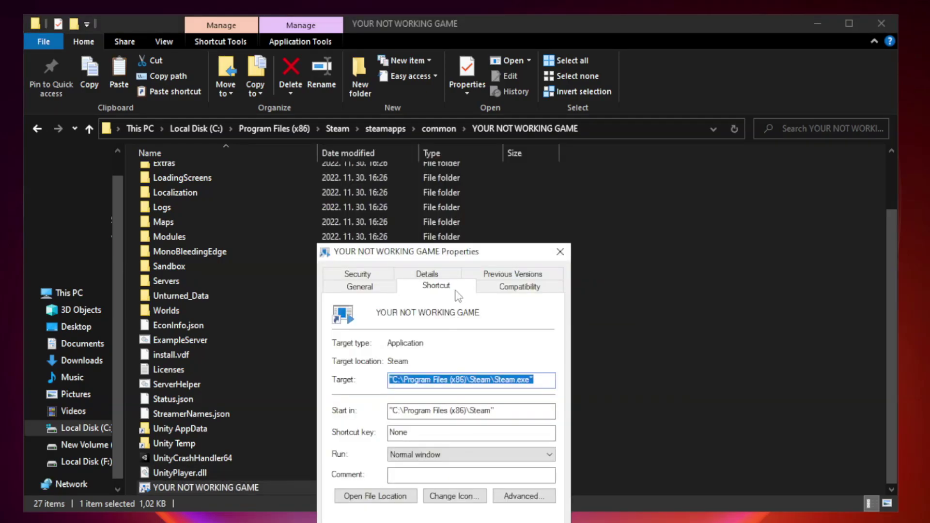
left_click_drag(462, 256, 464, 111)
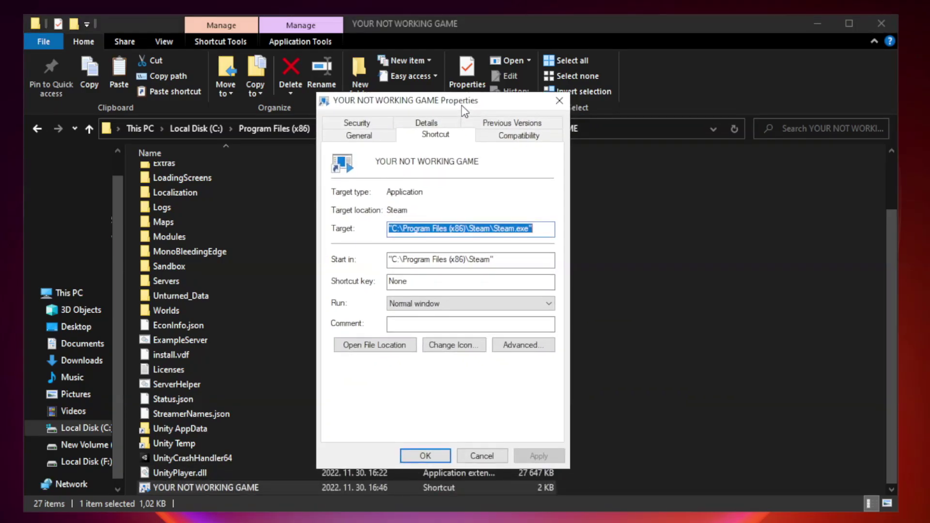
left_click(517, 140)
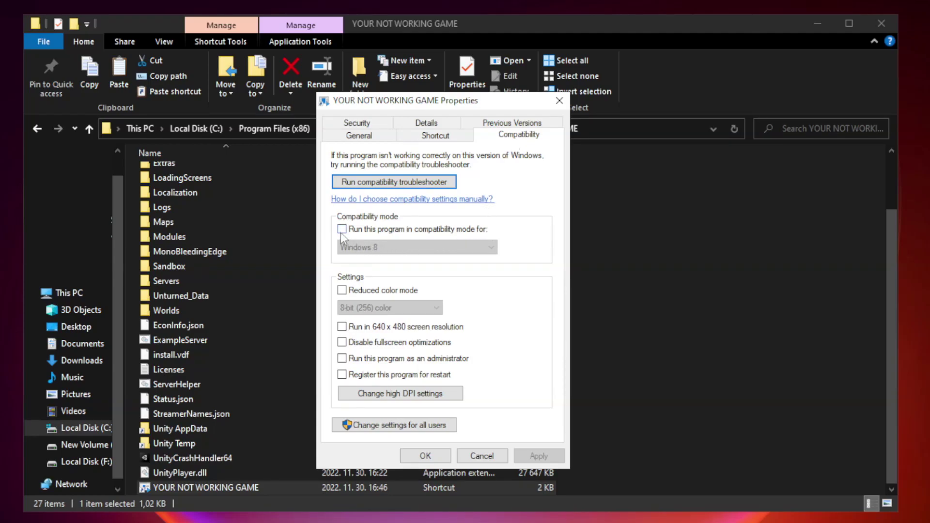
left_click(370, 231)
left_click(417, 248)
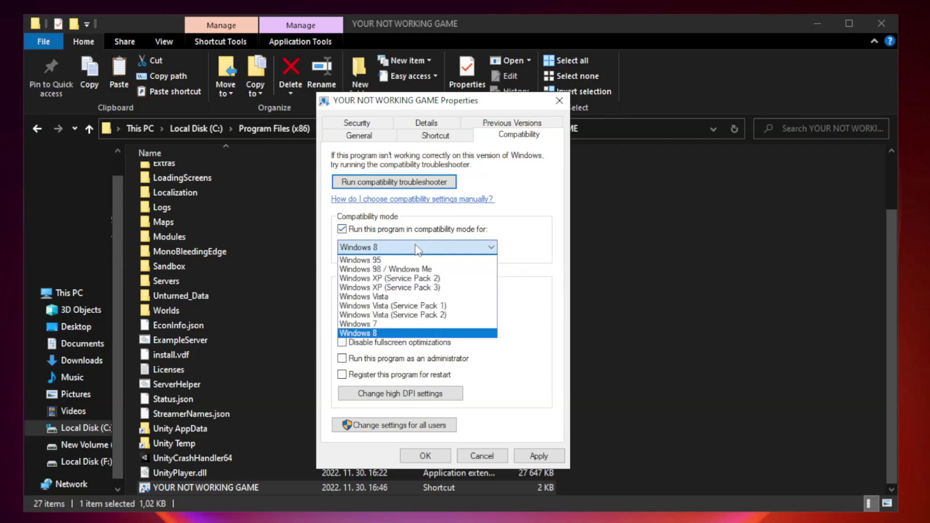
left_click(393, 334)
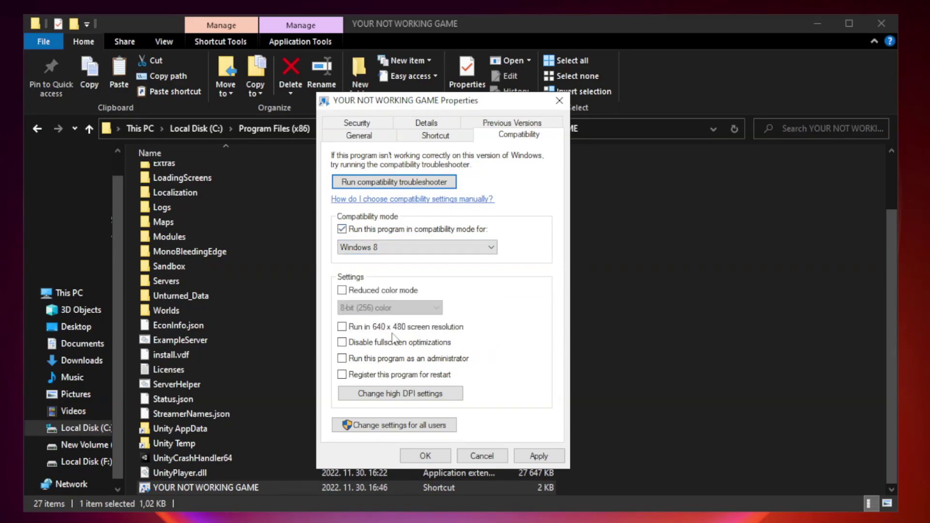
left_click(365, 348)
left_click(365, 360)
left_click(539, 457)
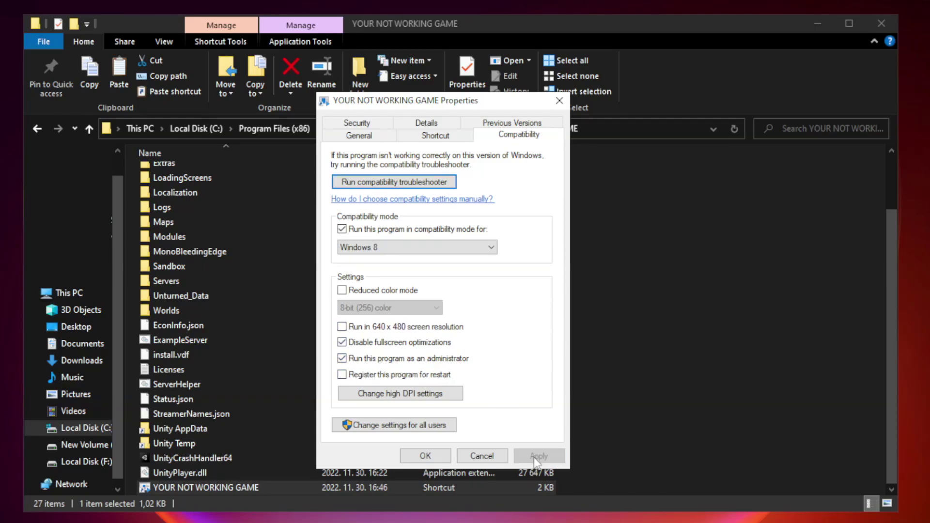
left_click(425, 456)
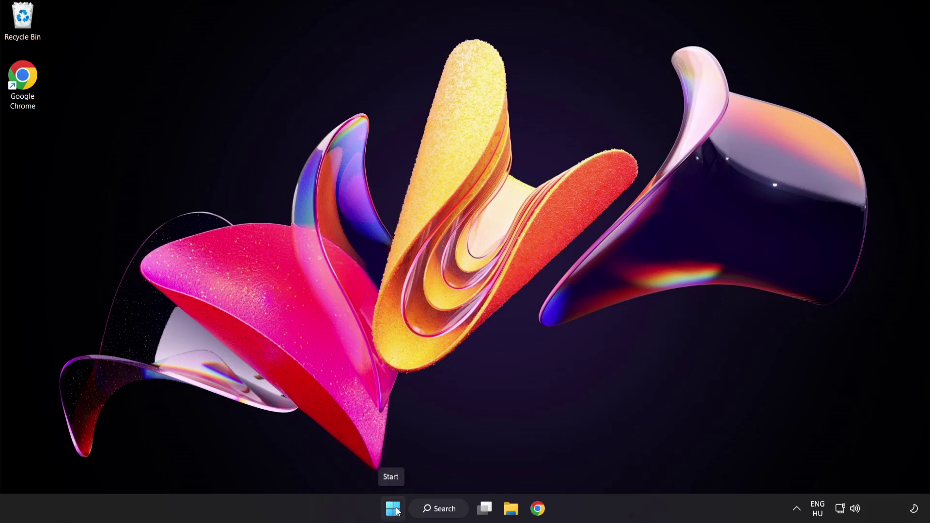
Step: In Task Manager, disable Cortana, Phone Link, Terminal and Windows Security notification icon at startup
right_click(393, 508)
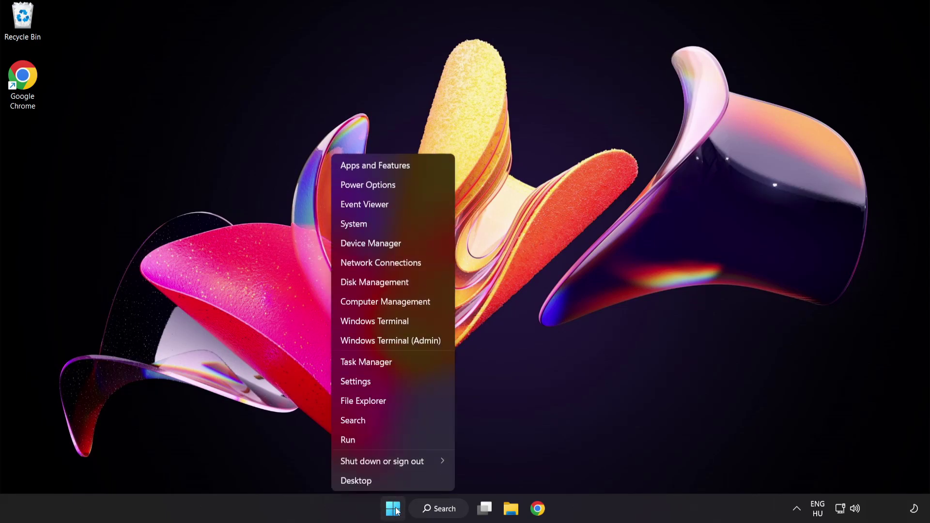
left_click(402, 364)
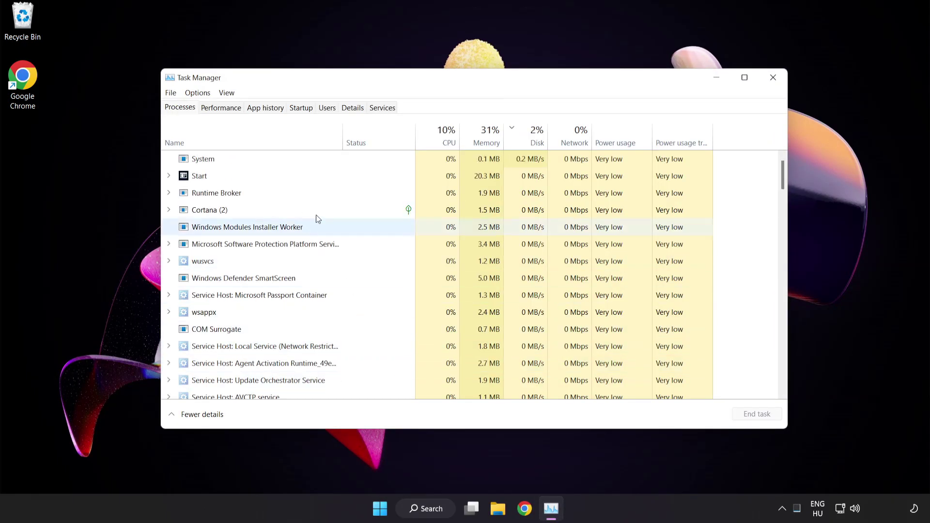
left_click(302, 109)
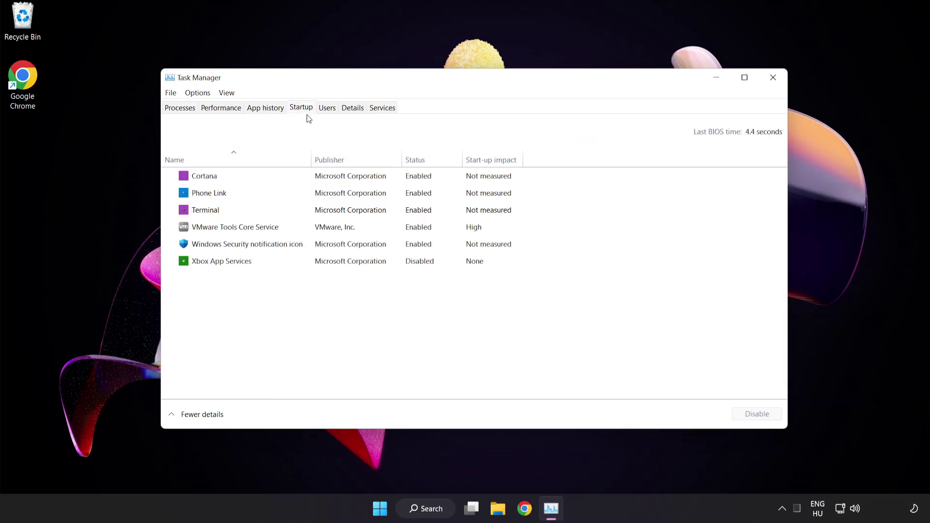
left_click(309, 181)
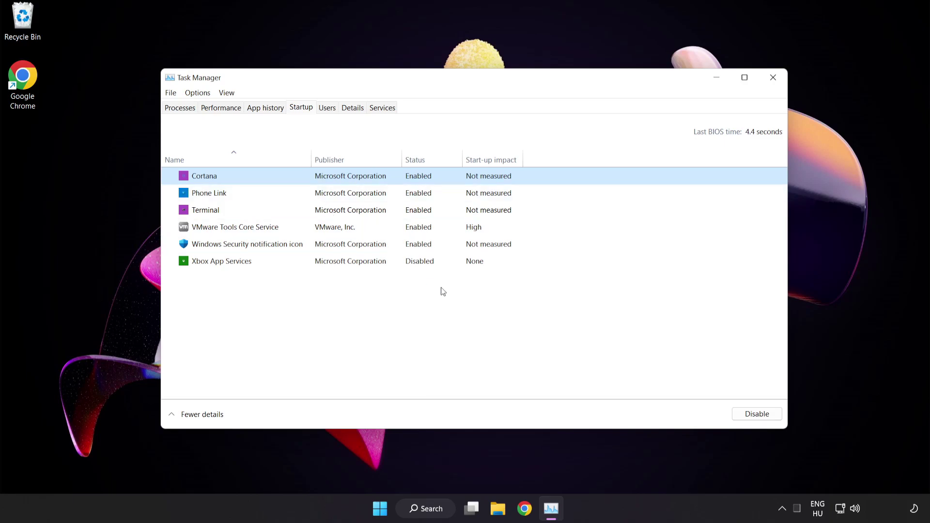
left_click(760, 416)
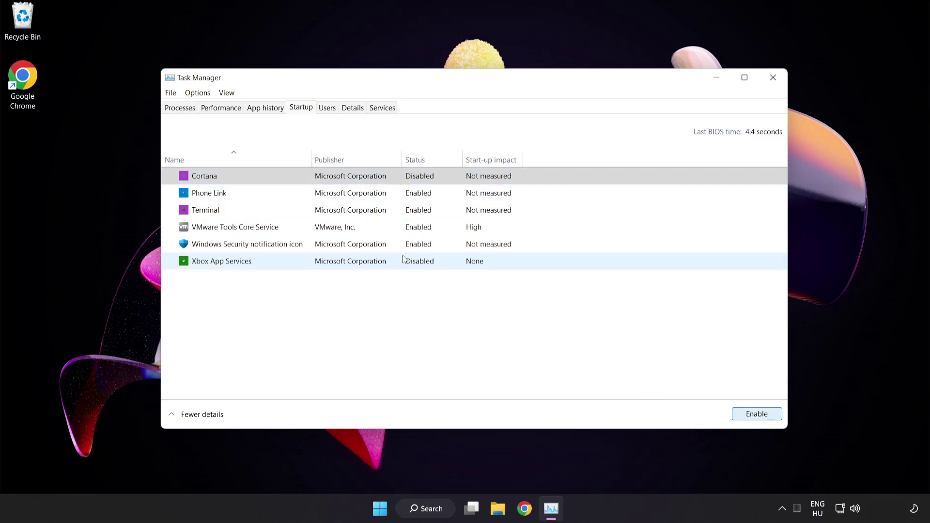
left_click(288, 192)
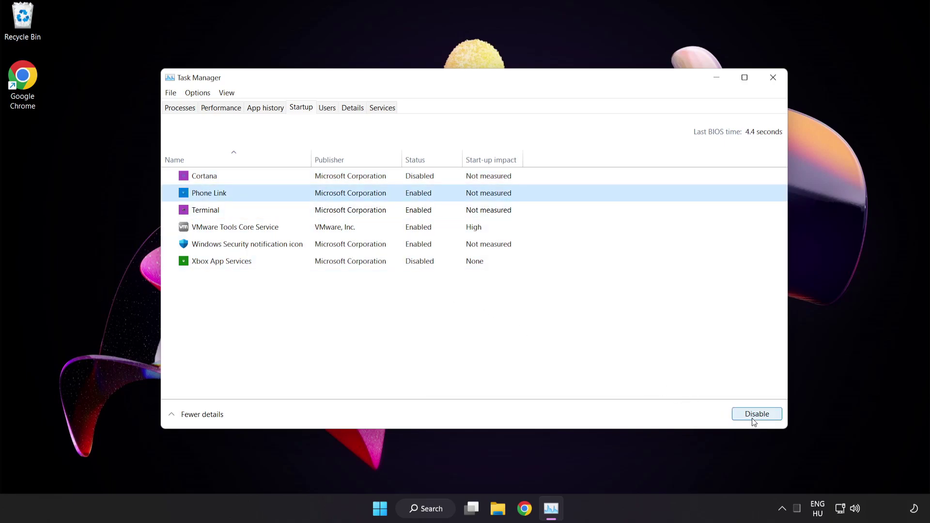
left_click(753, 422)
left_click(300, 211)
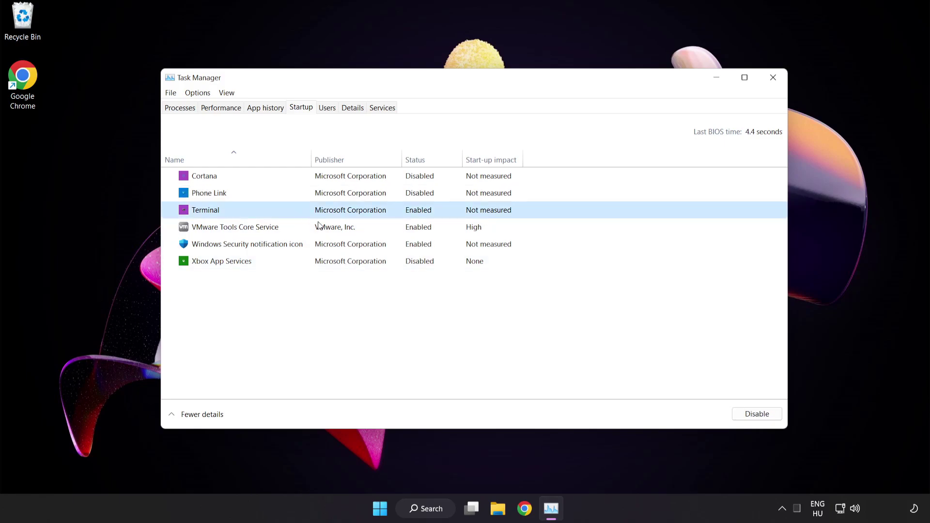
left_click(740, 411)
left_click(320, 249)
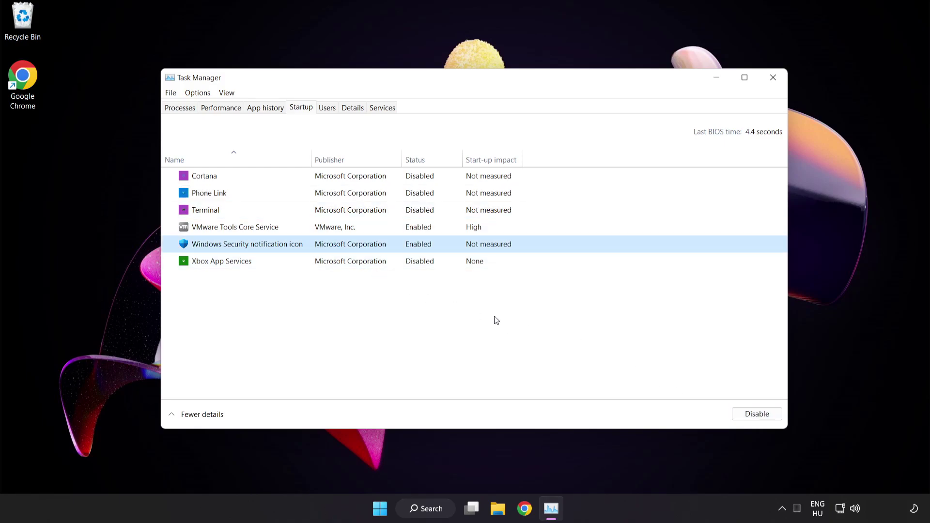
left_click(750, 415)
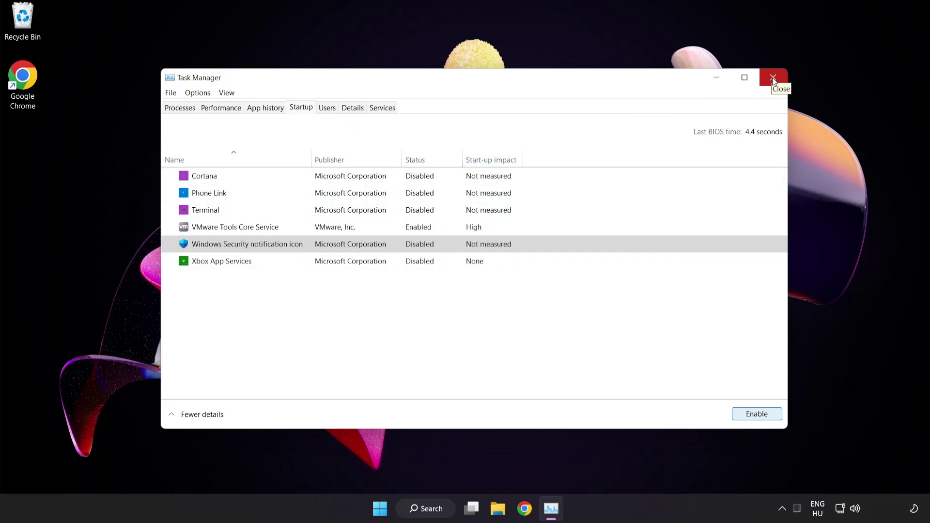
left_click(773, 79)
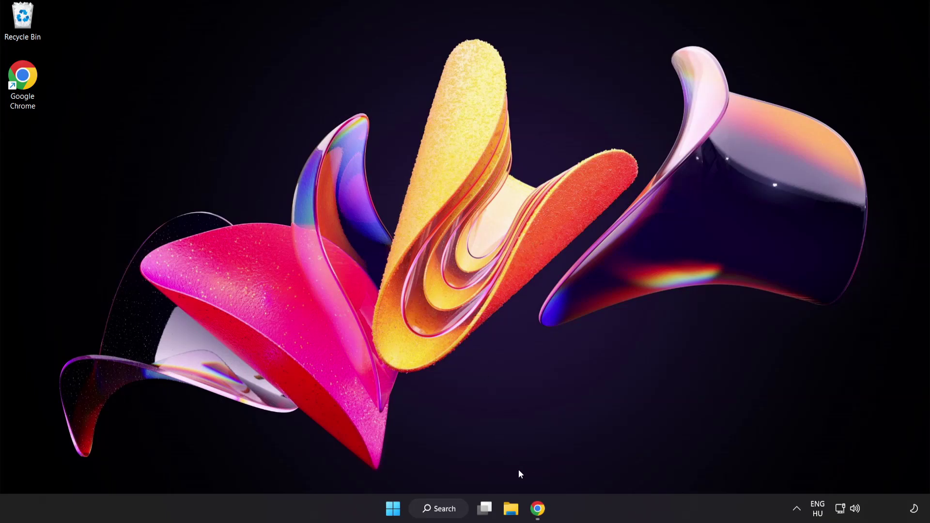
Step: Download the DirectX End-User Runtime Web Installer (dxwebsetup) from the Microsoft Download Center page
left_click(539, 510)
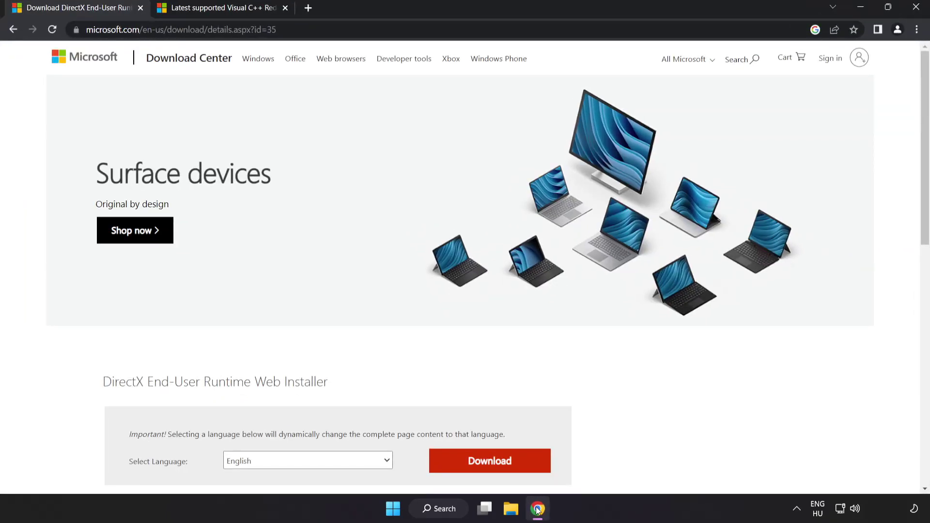
left_click(305, 30)
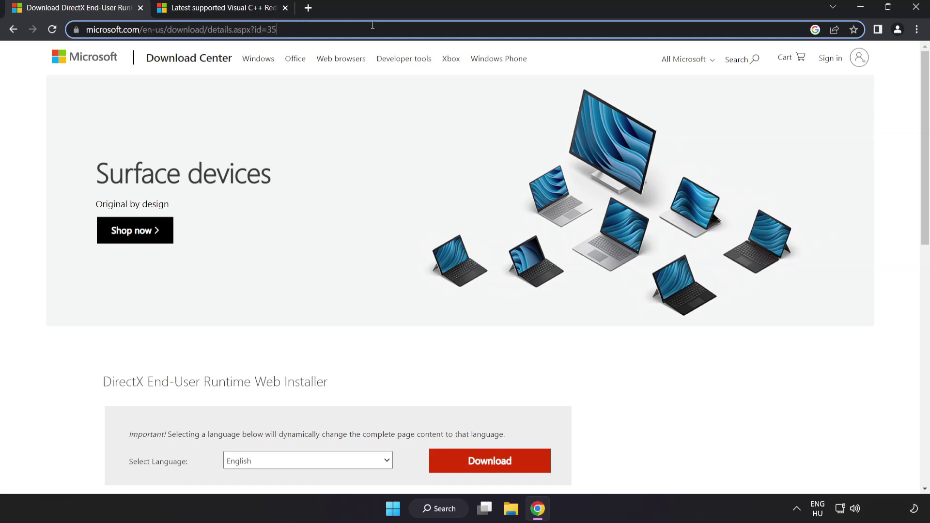
left_click(647, 391)
scroll(645, 388, "down", 2)
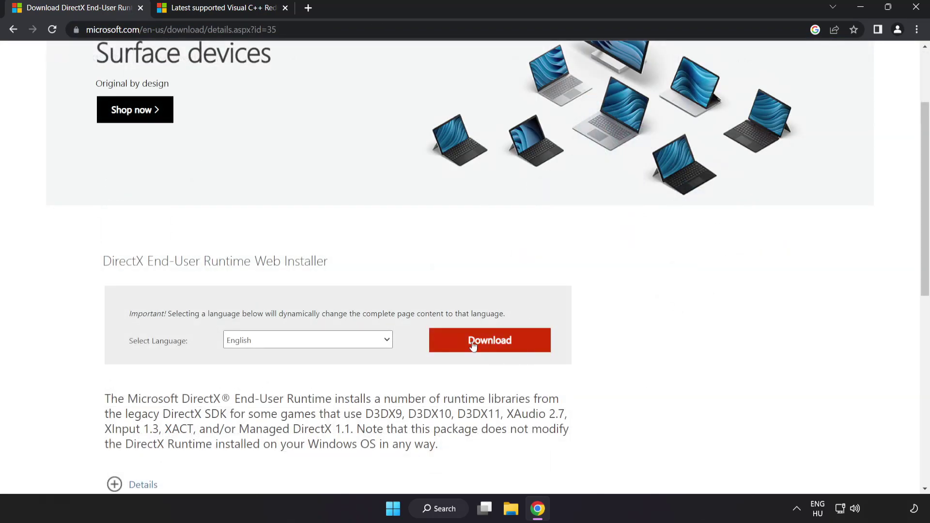
left_click(500, 350)
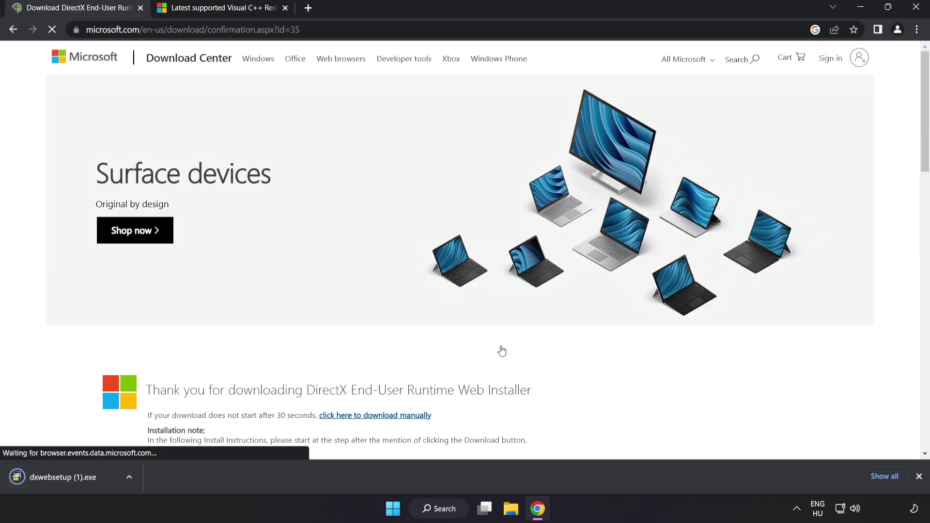
Step: Run dxwebsetup, accept the license, decline the Bing Bar, and install DirectX through to Finish
left_click(78, 478)
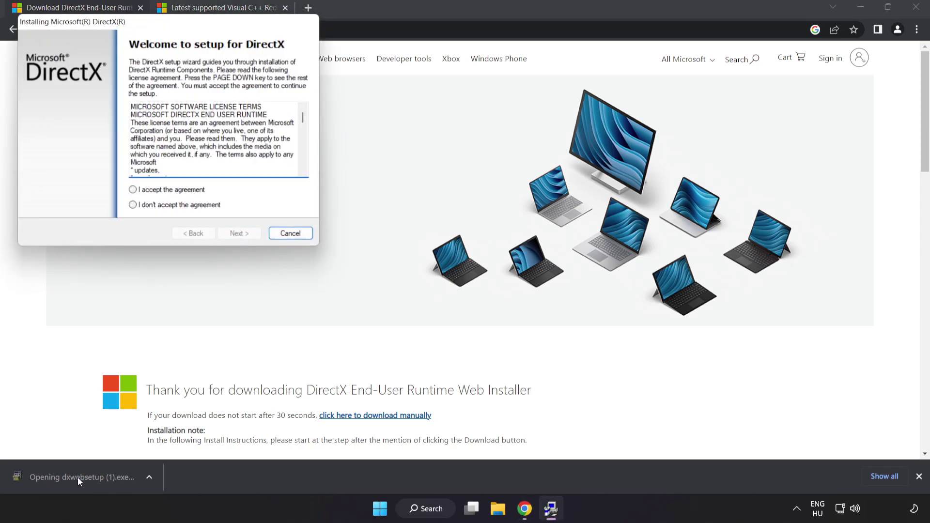
left_click_drag(141, 22, 424, 123)
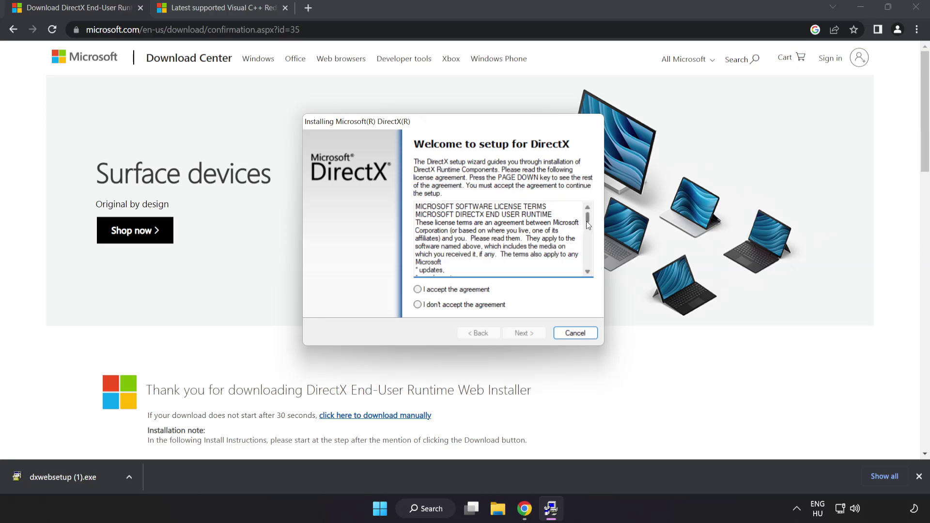
left_click_drag(588, 224, 592, 272)
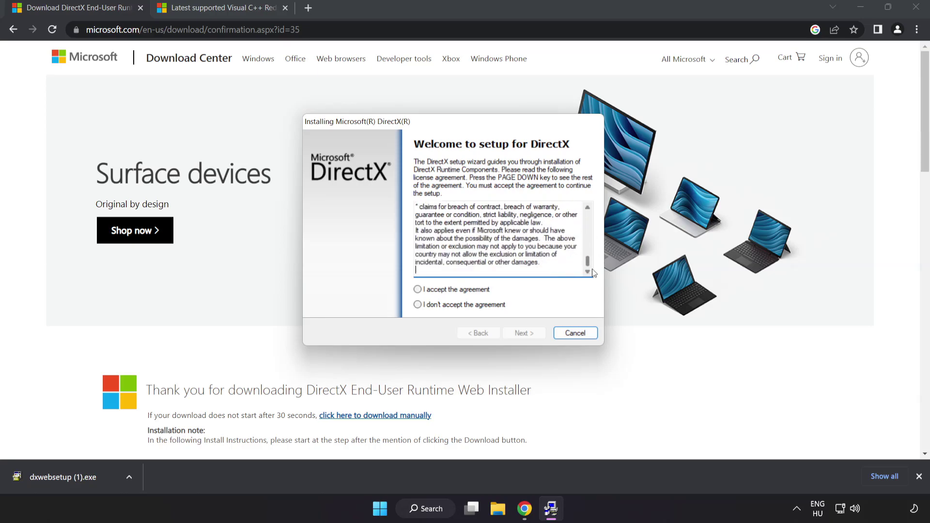
left_click(434, 290)
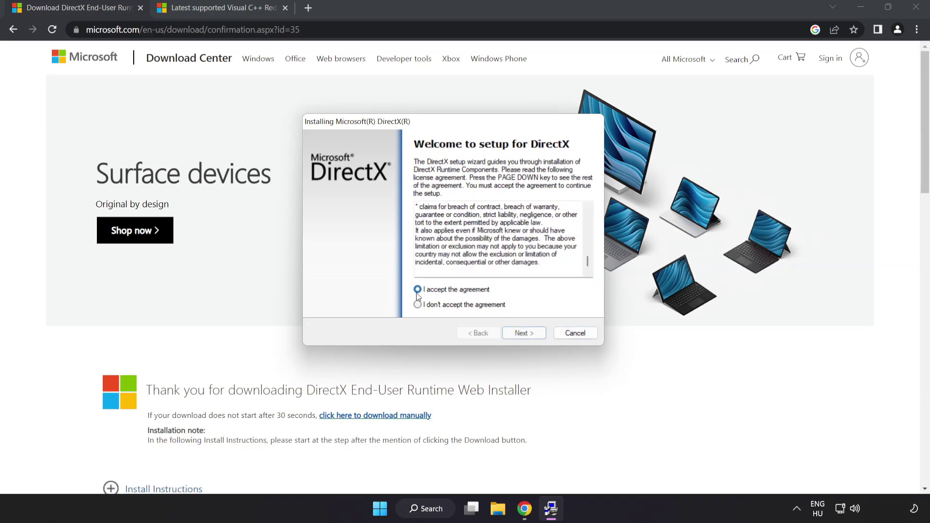
left_click(523, 333)
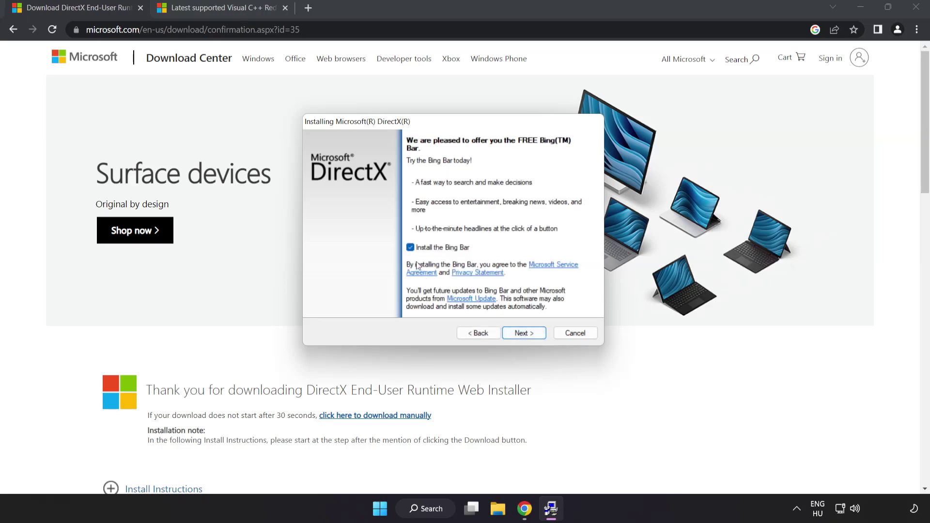
left_click(410, 247)
left_click(524, 334)
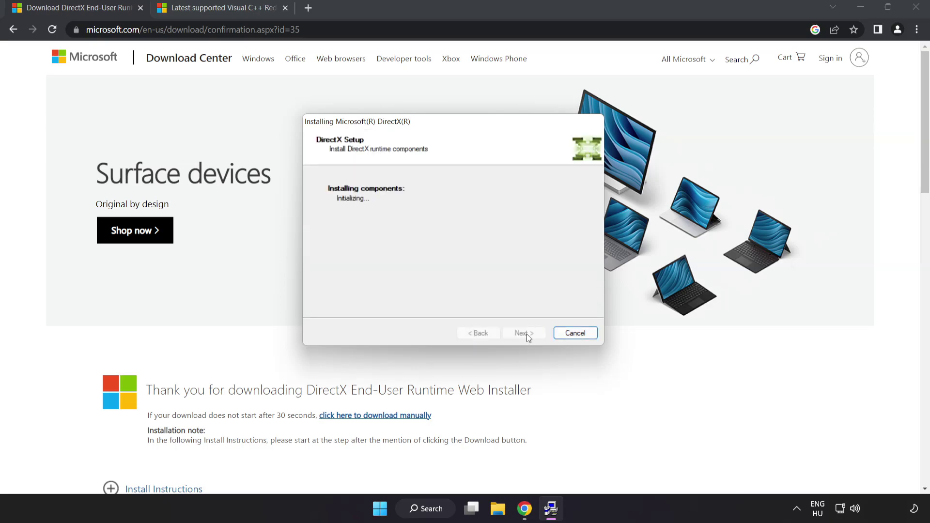
left_click(524, 334)
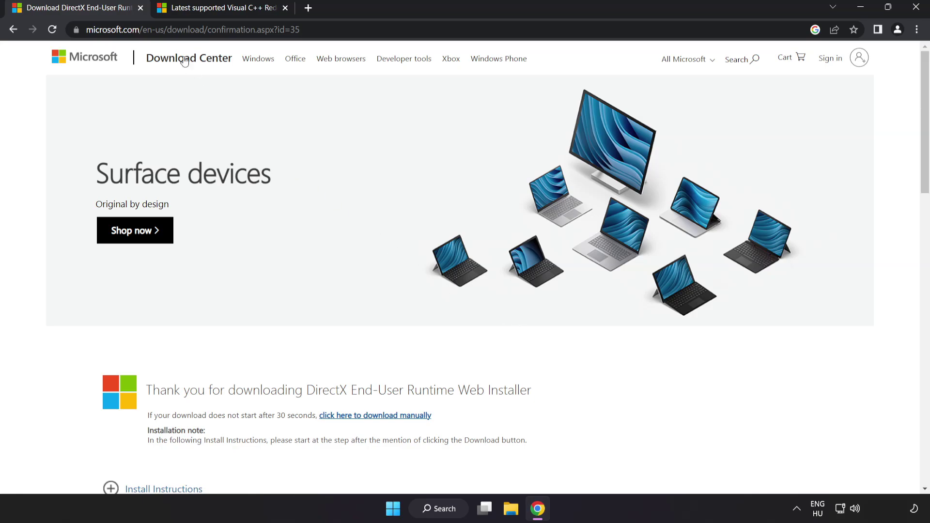
Step: Close the DirectX tab and scroll to the Visual Studio 2015–2022 redistributable table on Microsoft Learn
left_click(140, 8)
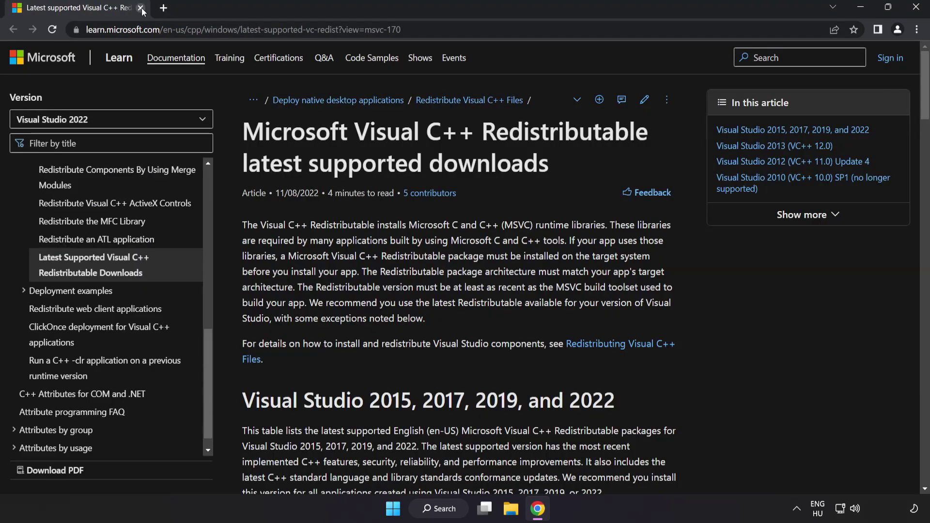
left_click(418, 28)
key("End")
left_click(466, 141)
scroll(921, 119, "down", 3)
scroll(921, 118, "down", 5)
scroll(484, 233, "up", 1)
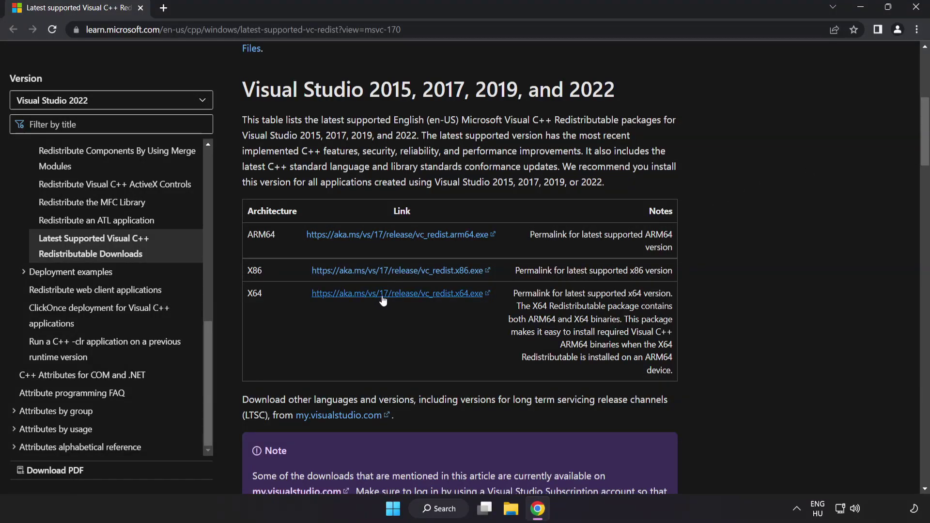
Step: Download the ARM64, x86 and x64 vc_redist installers
left_click(386, 241)
left_click(397, 270)
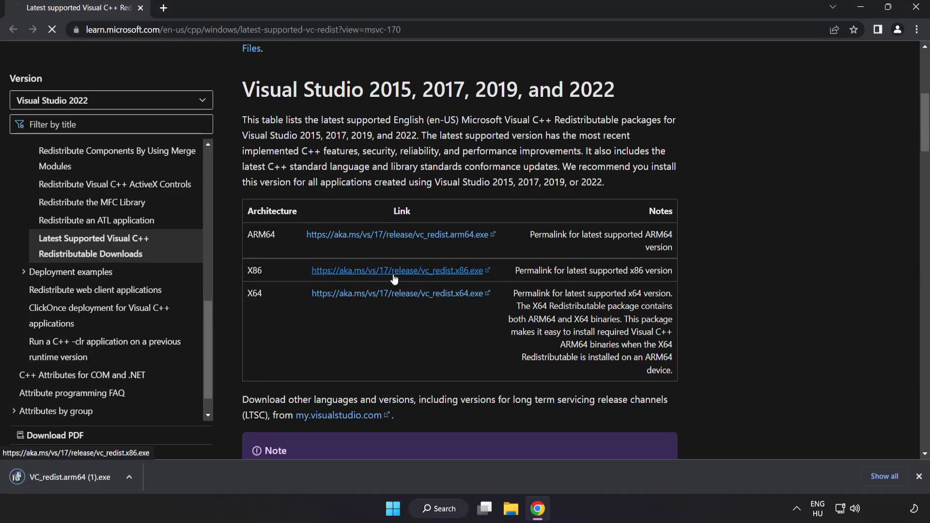
left_click(400, 294)
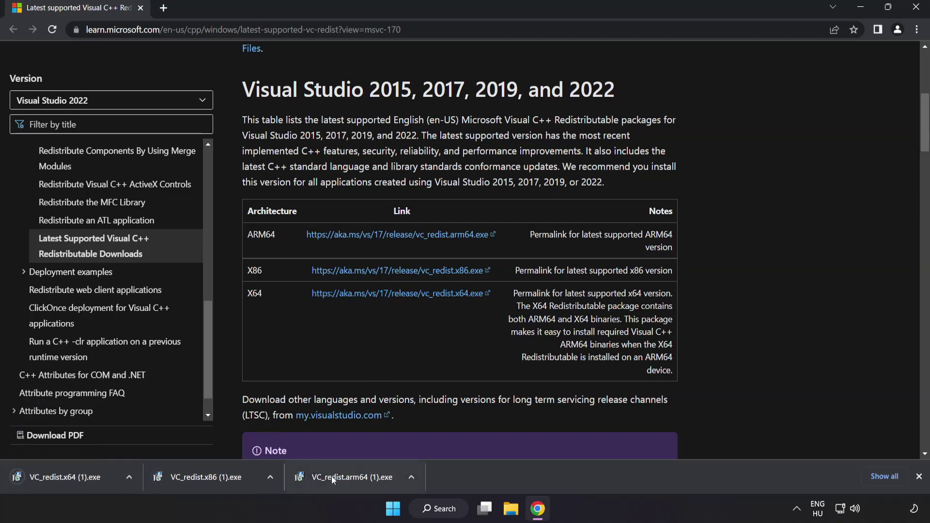
Step: Try installing the ARM64 Visual C++ Redistributable with the license accepted; dismiss the failed result
left_click(350, 478)
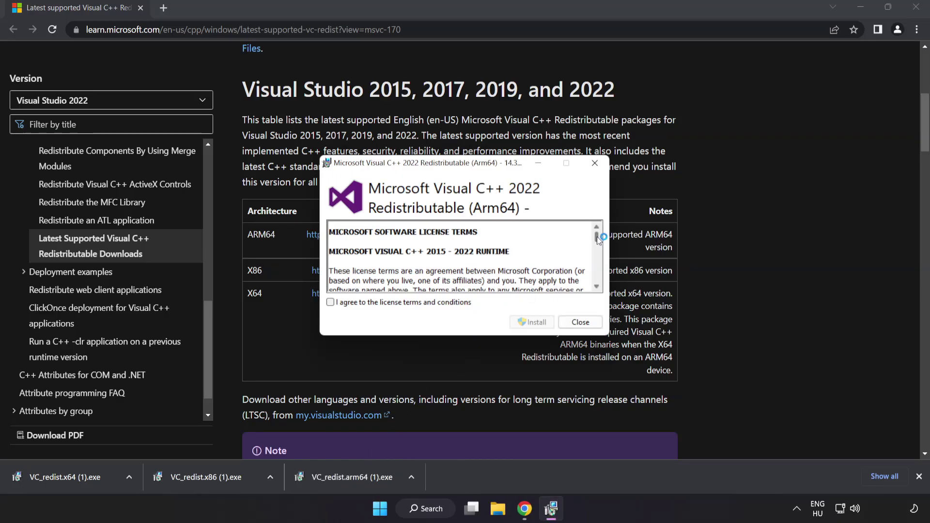
left_click_drag(597, 237, 596, 278)
left_click(330, 302)
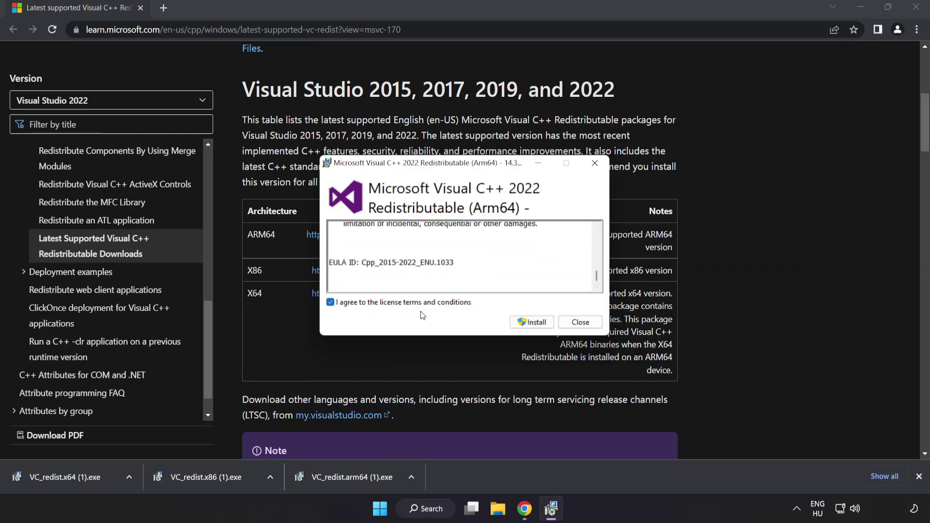
left_click(530, 322)
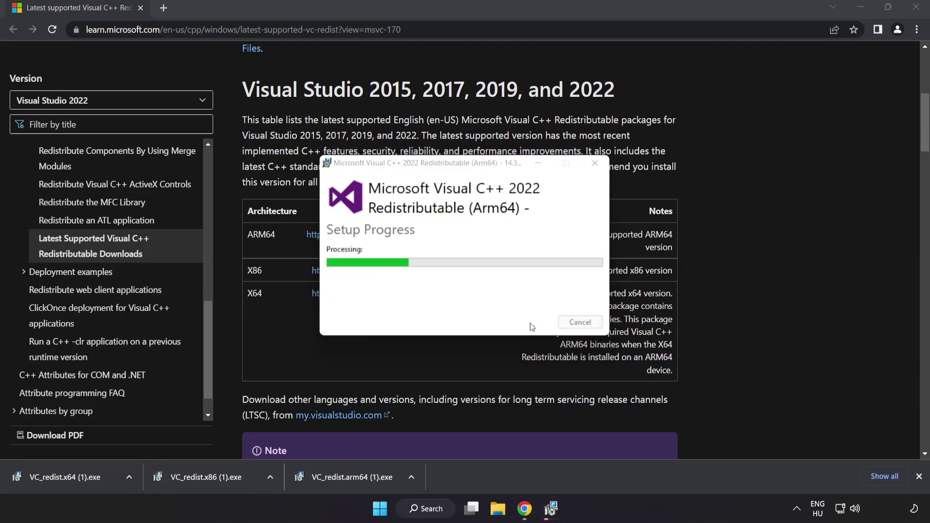
left_click(581, 322)
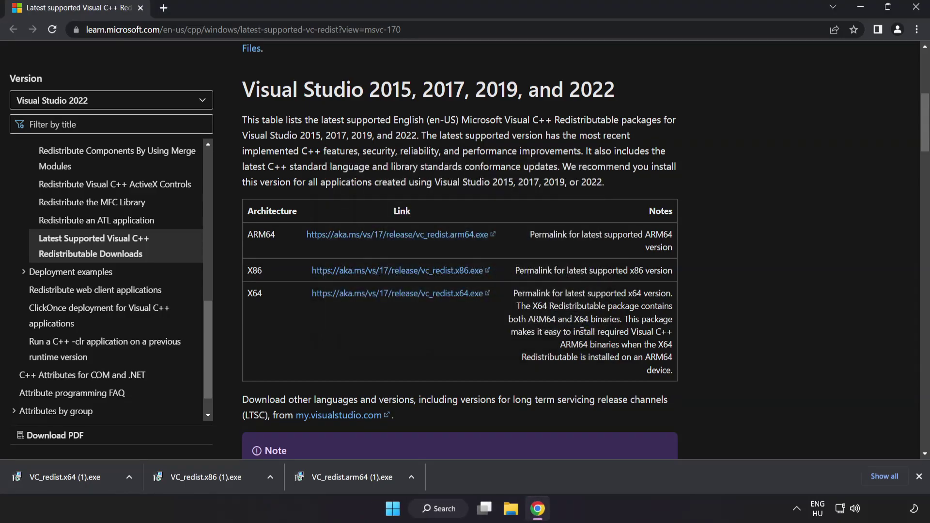
Step: Install the x86 redistributable successfully, try the x64 one, which fails needing a restart, then close Chrome
left_click(209, 478)
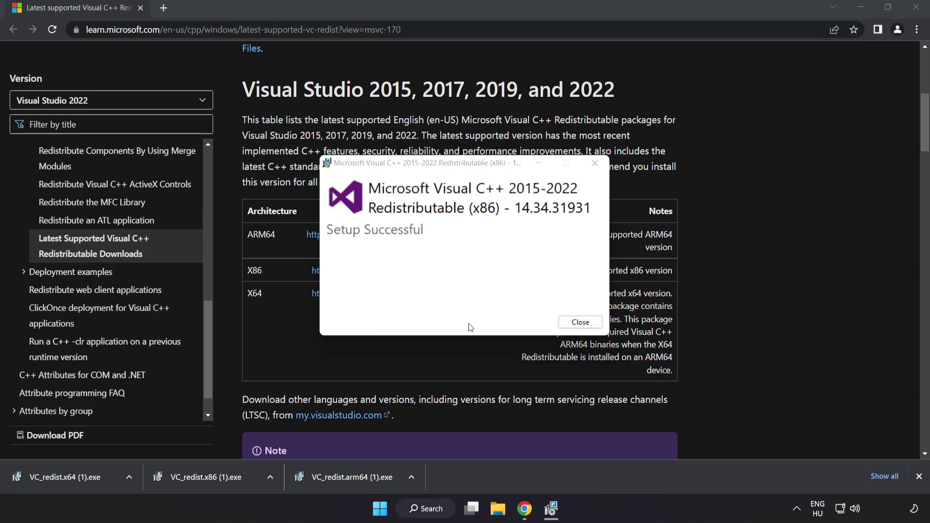
left_click(579, 322)
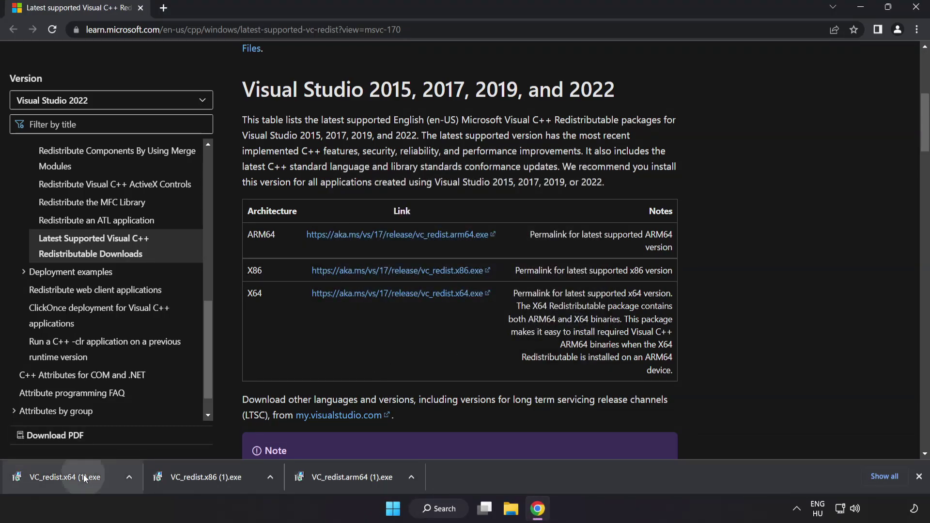
left_click(83, 475)
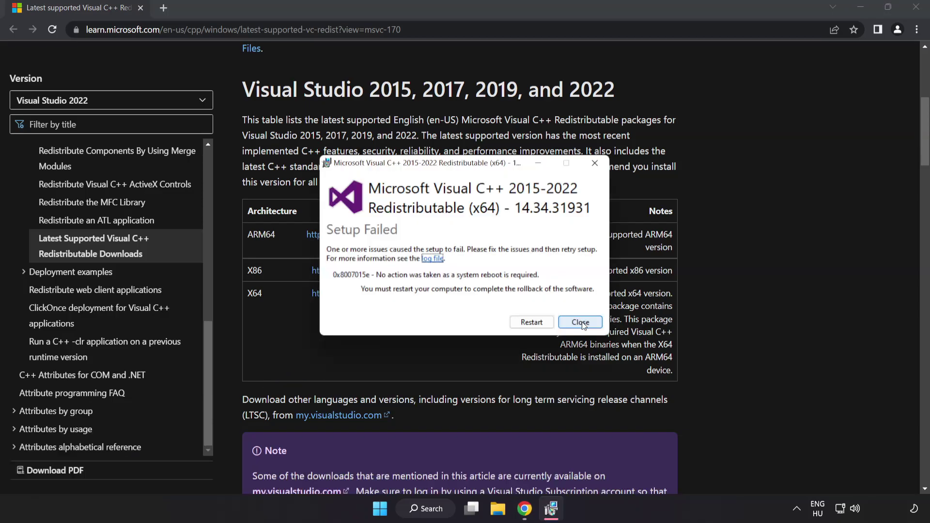
left_click(581, 322)
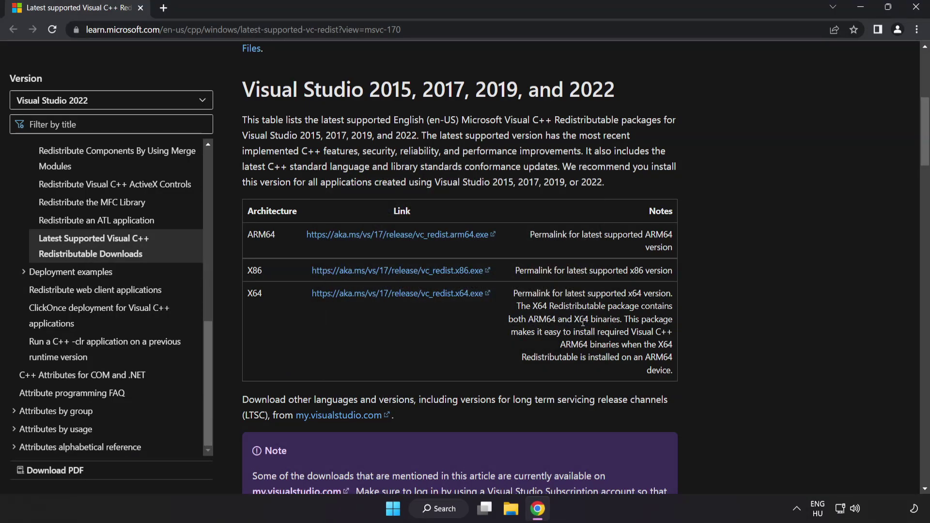
left_click(915, 9)
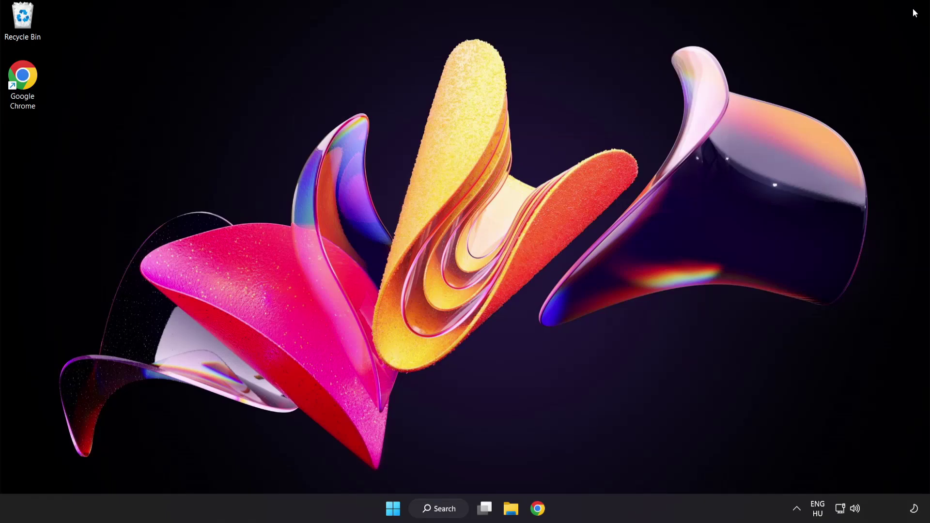
Step: Search 'cmd' and launch Command Prompt as administrator
left_click(440, 508)
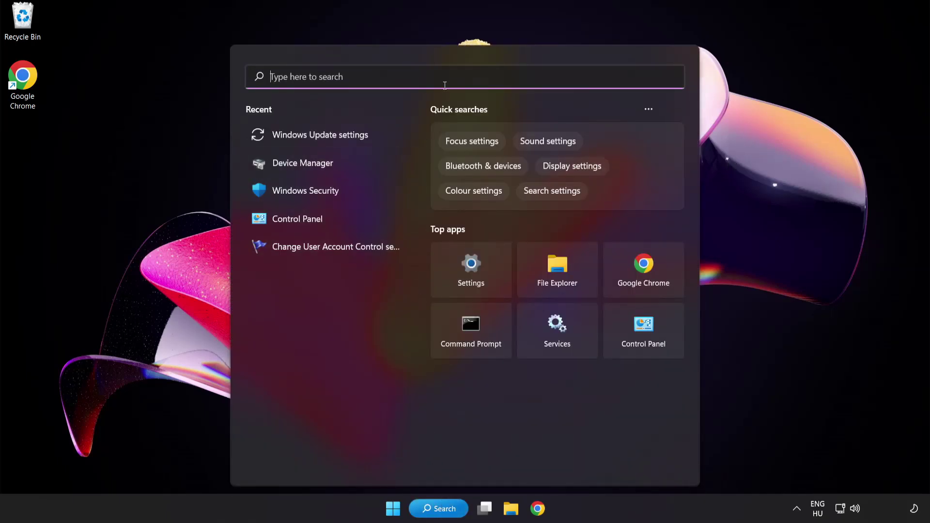
type("cmd")
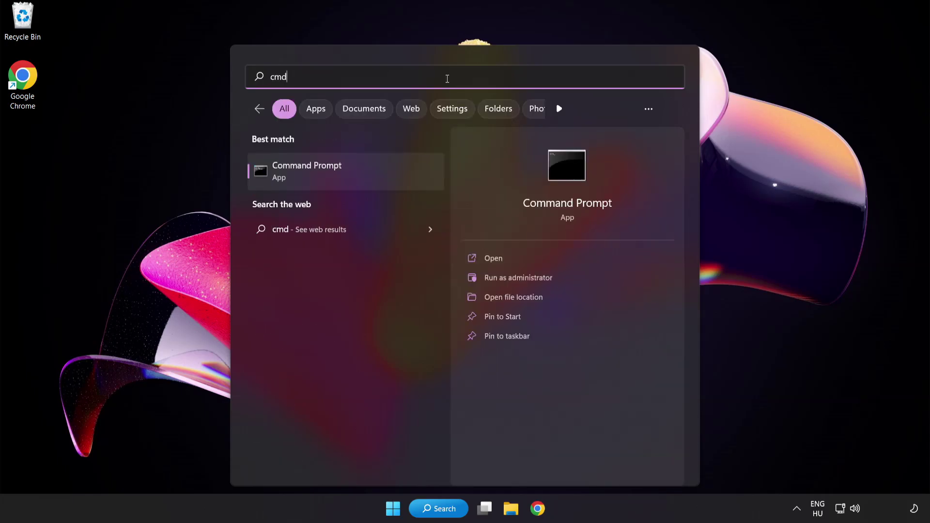
right_click(348, 178)
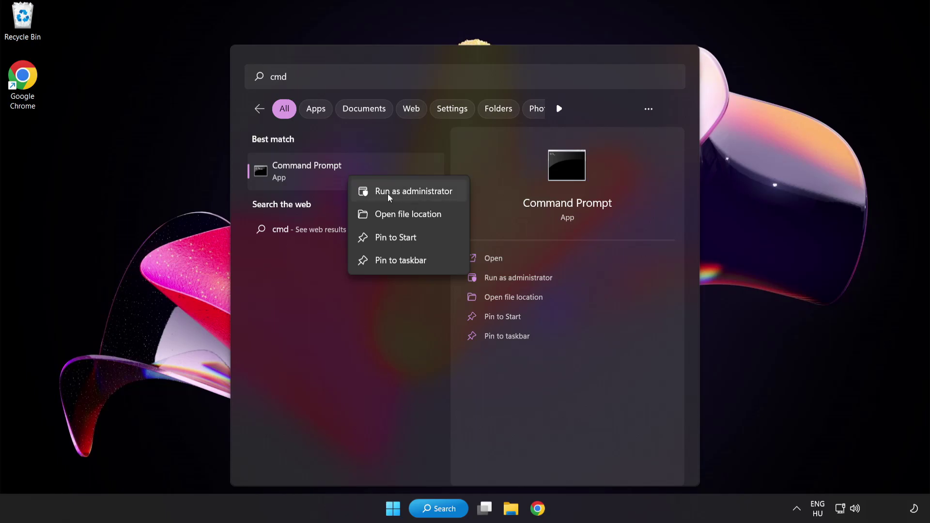
left_click(392, 193)
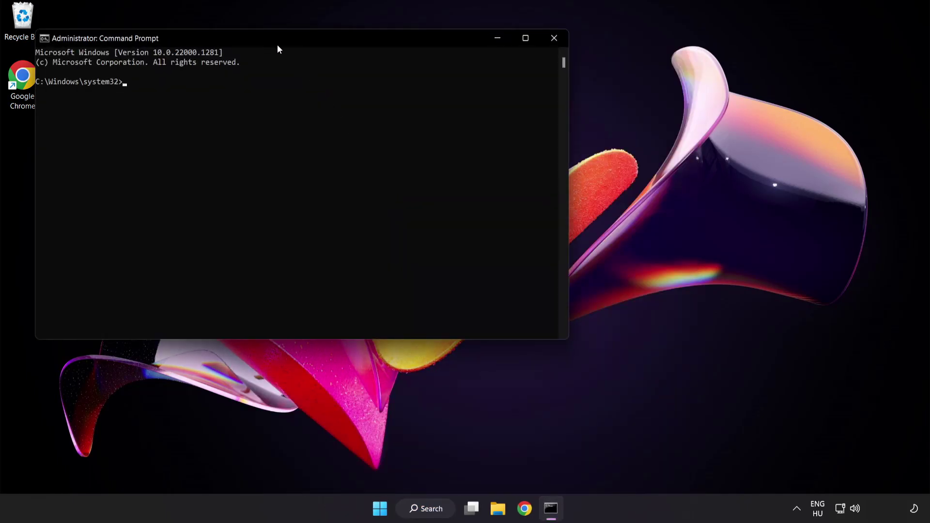
Step: Run sfc /scannow in the elevated Command Prompt
left_click_drag(265, 37, 404, 91)
type("sfc")
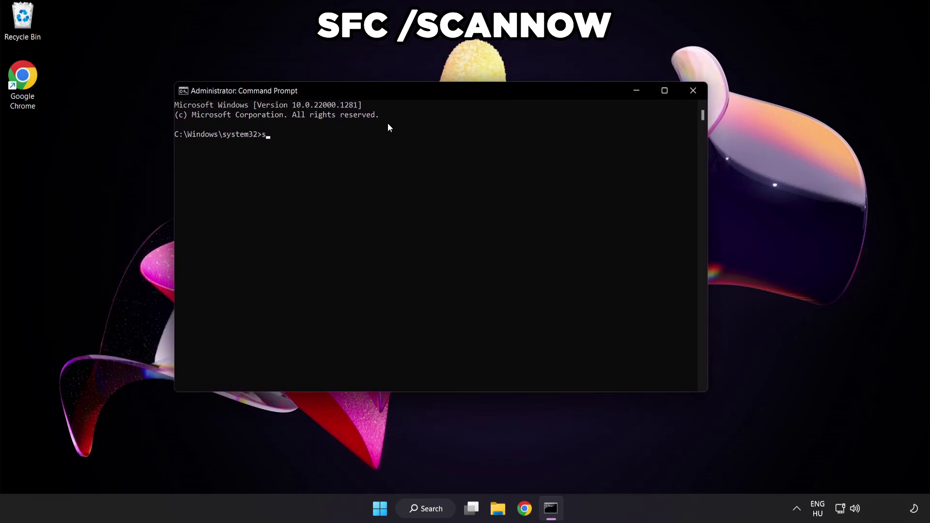
type(" /scannow")
key("Return")
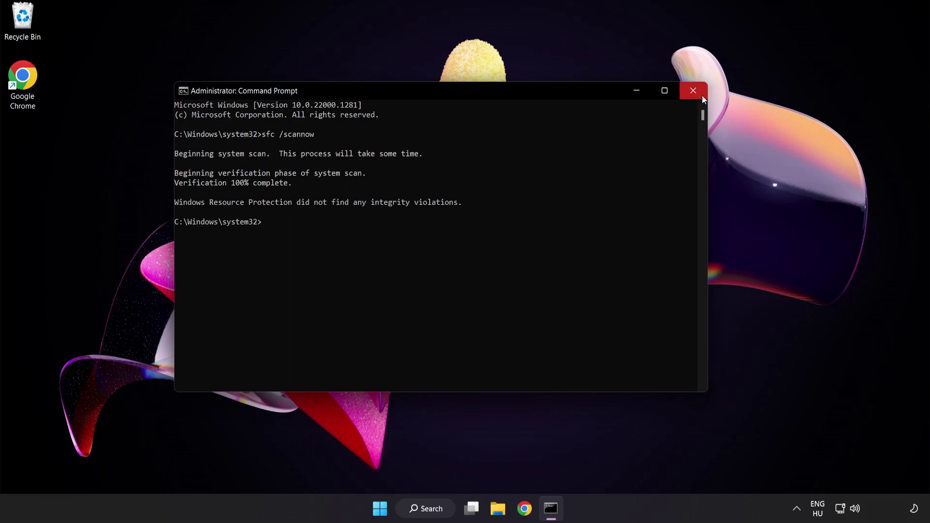
Step: Close Command Prompt and bring up the Start menu's power options
left_click(693, 92)
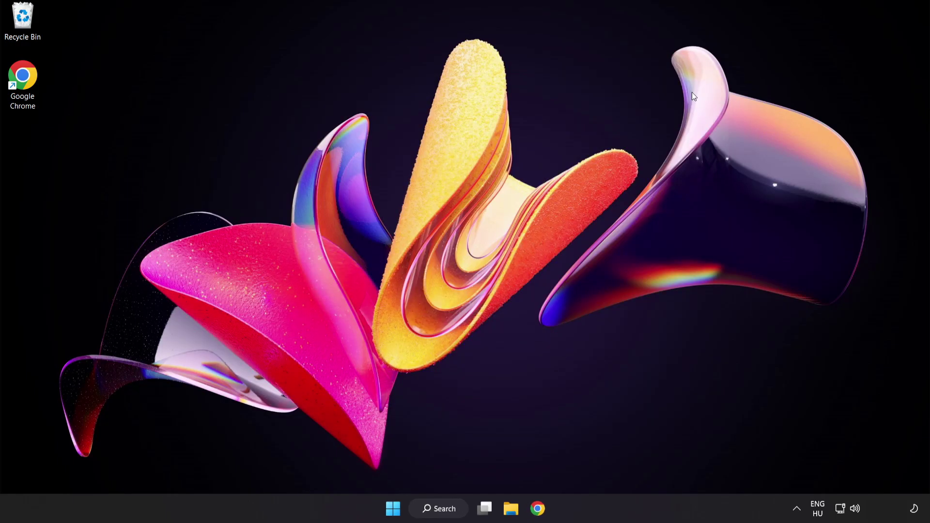
left_click(392, 508)
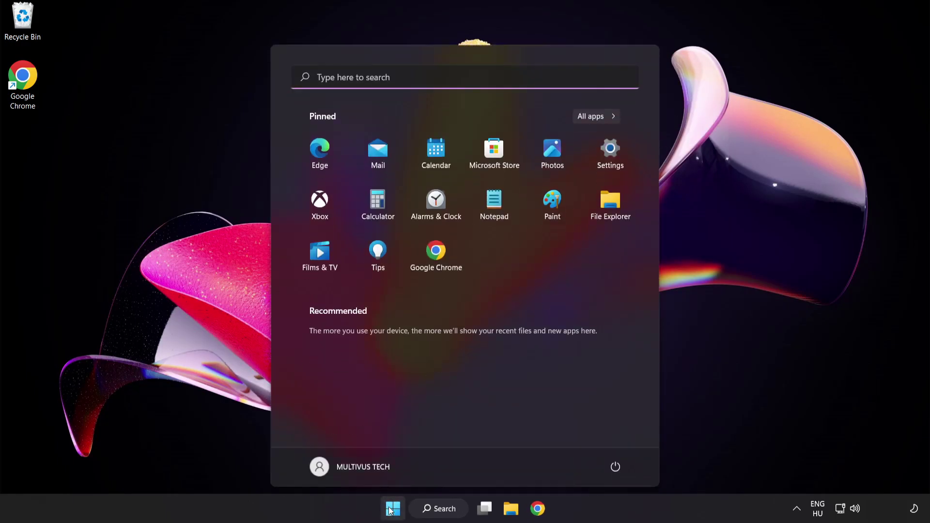
left_click(615, 467)
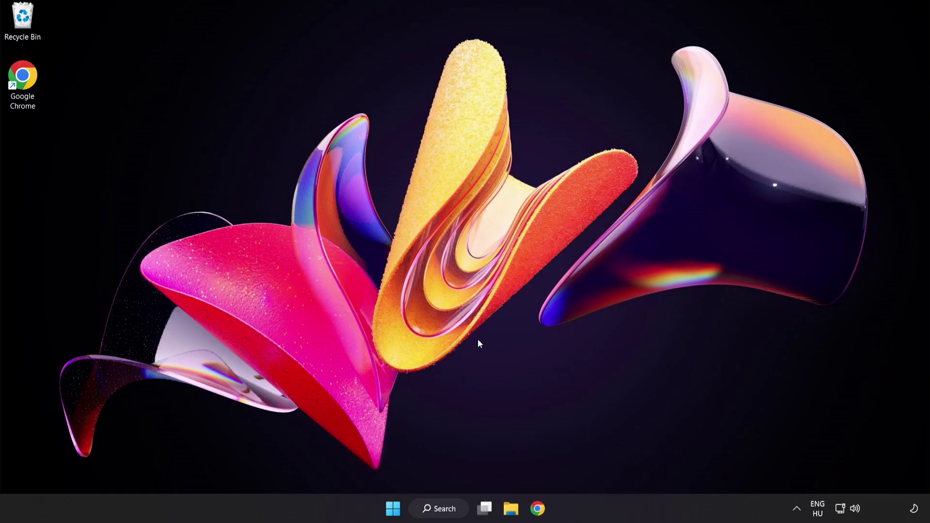
Step: Open Windows Security's Virus & threat protection settings and scroll to Exclusions
left_click(448, 510)
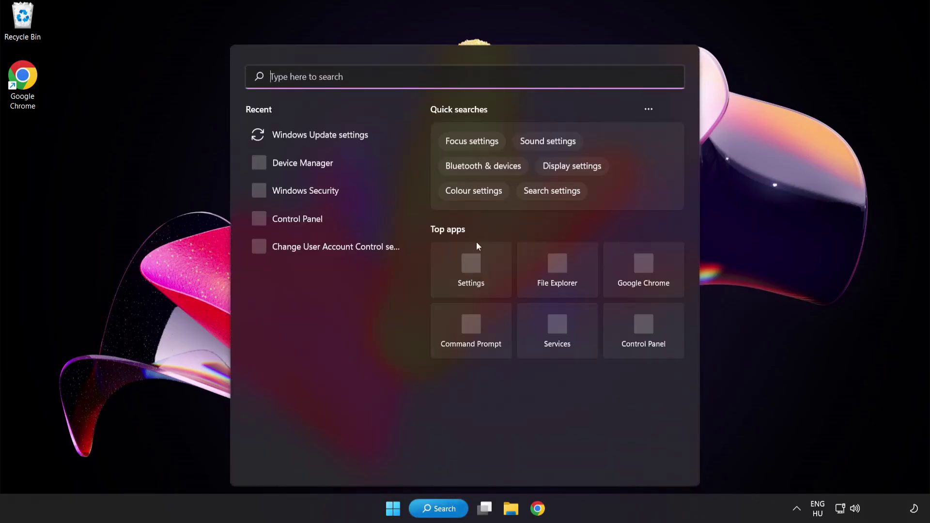
type("secu")
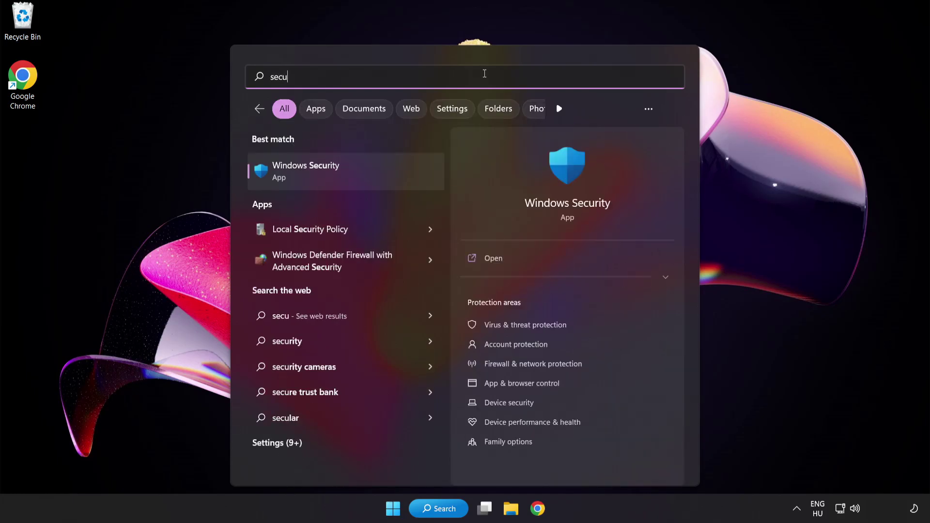
type("rity")
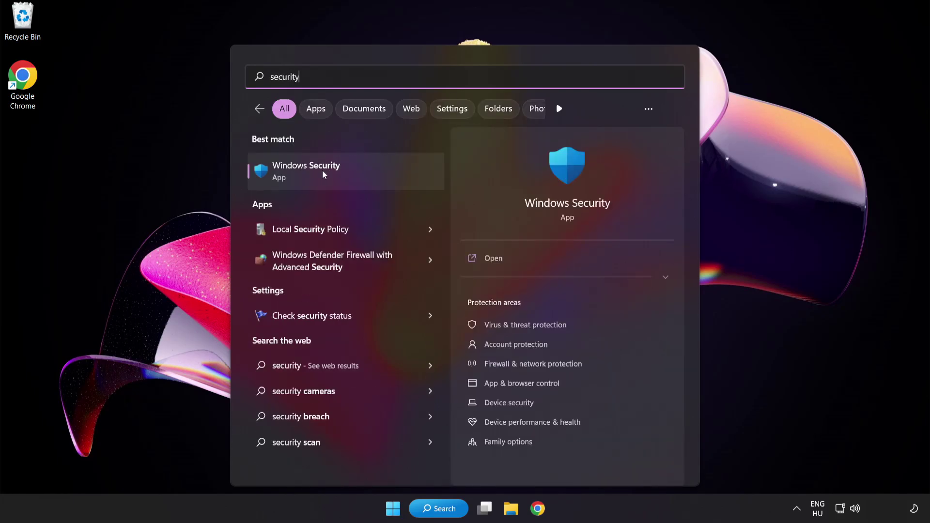
left_click(352, 172)
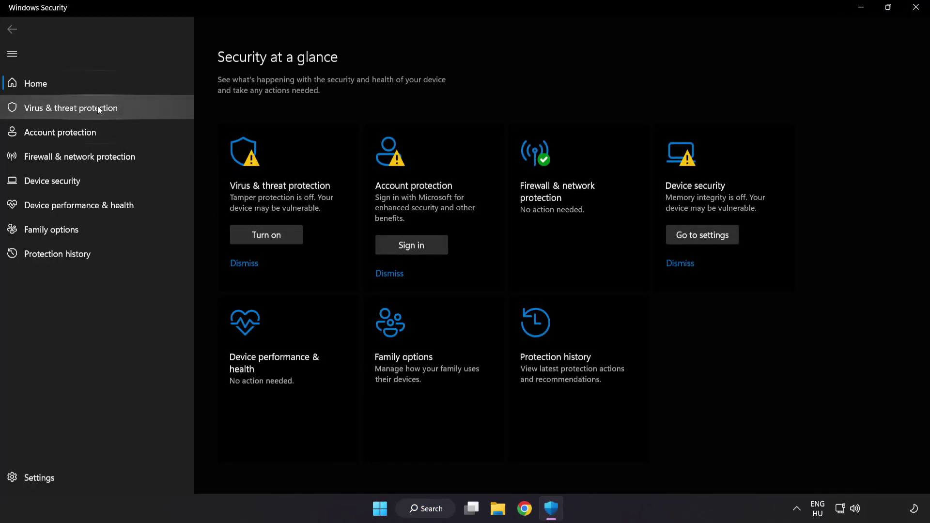
left_click(141, 111)
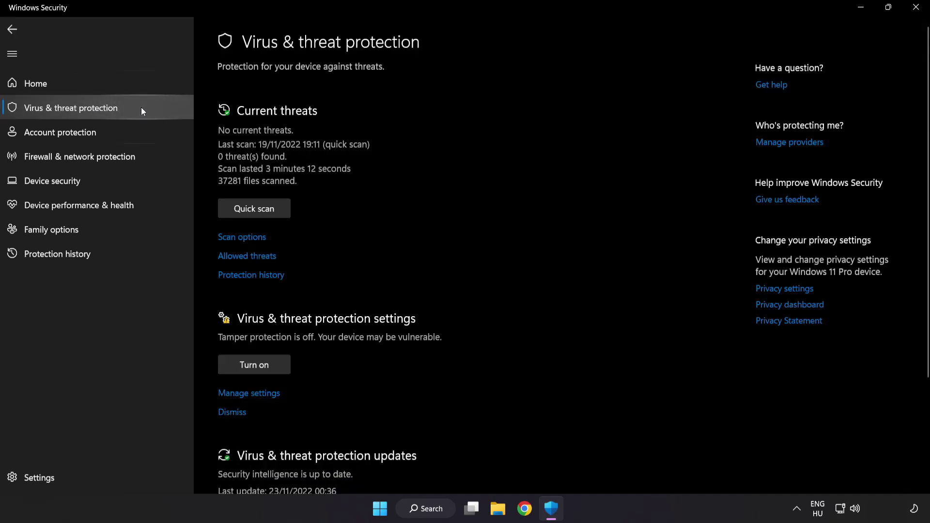
scroll(587, 140, "down", 3)
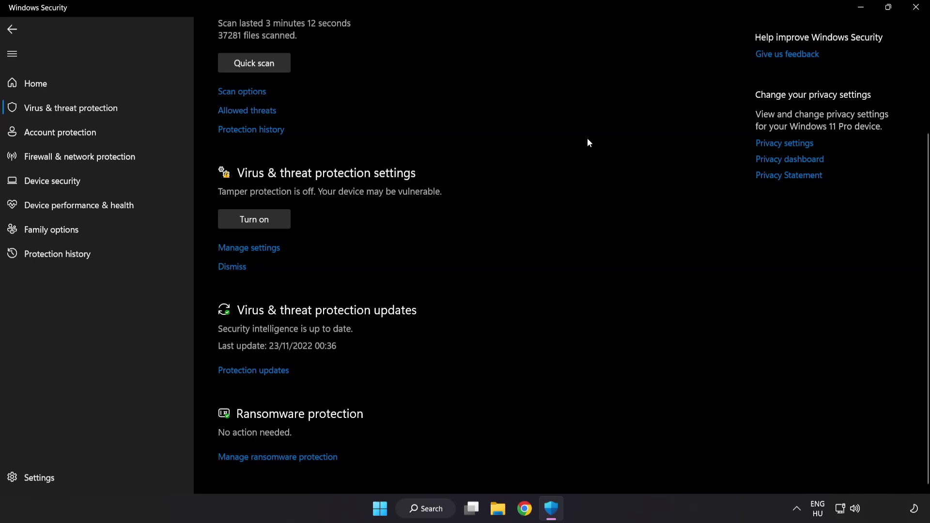
left_click(255, 248)
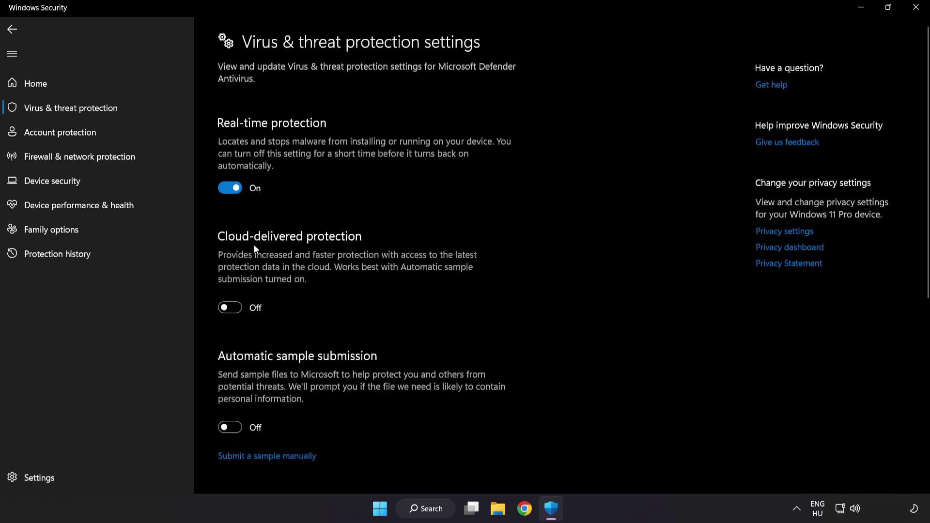
scroll(542, 256, "down", 6)
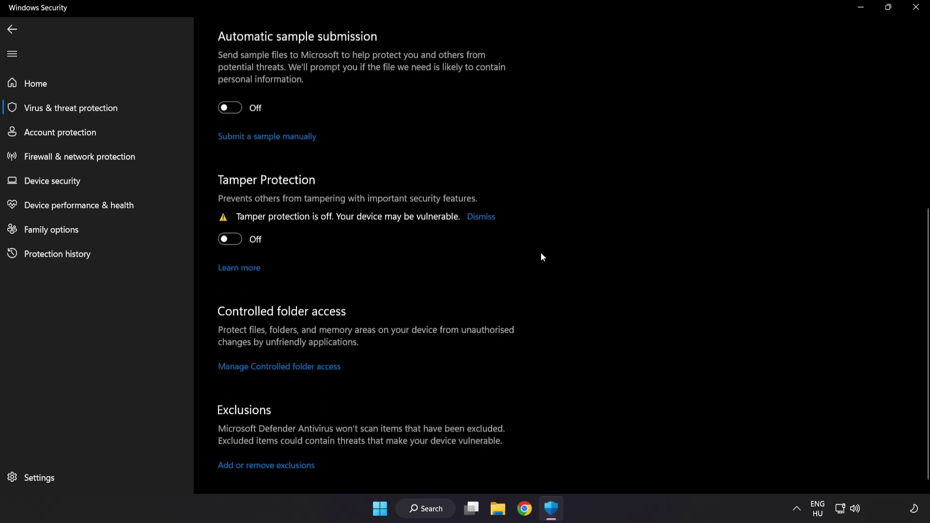
scroll(542, 257, "down", 1)
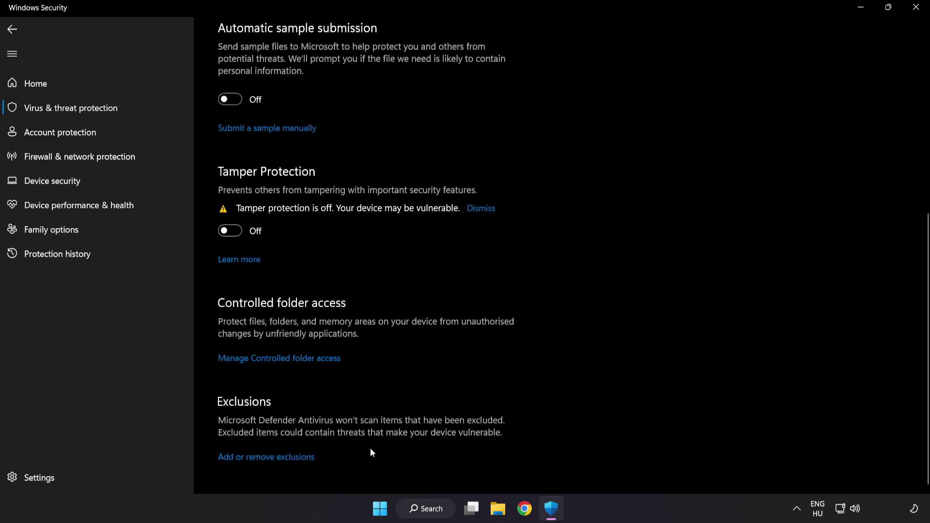
Step: Start adding a File exclusion from the Defender exclusions list
left_click(271, 457)
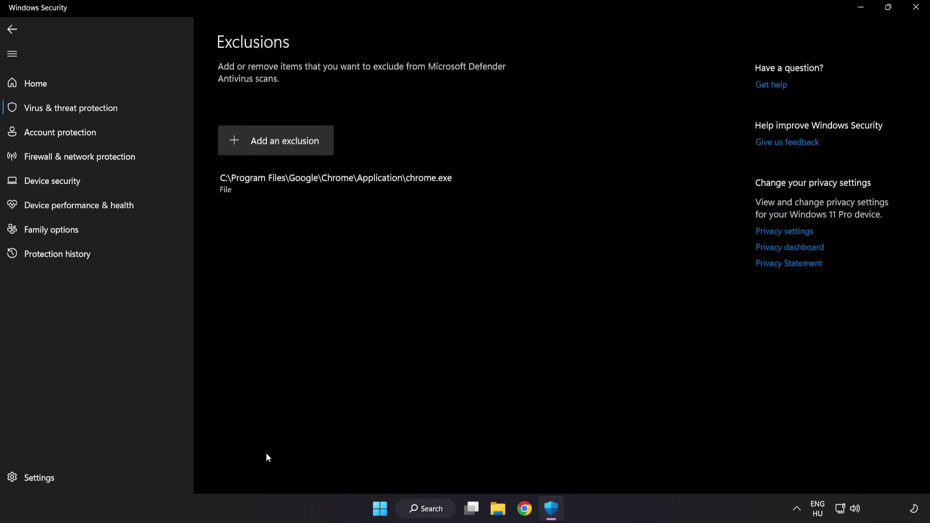
left_click(278, 151)
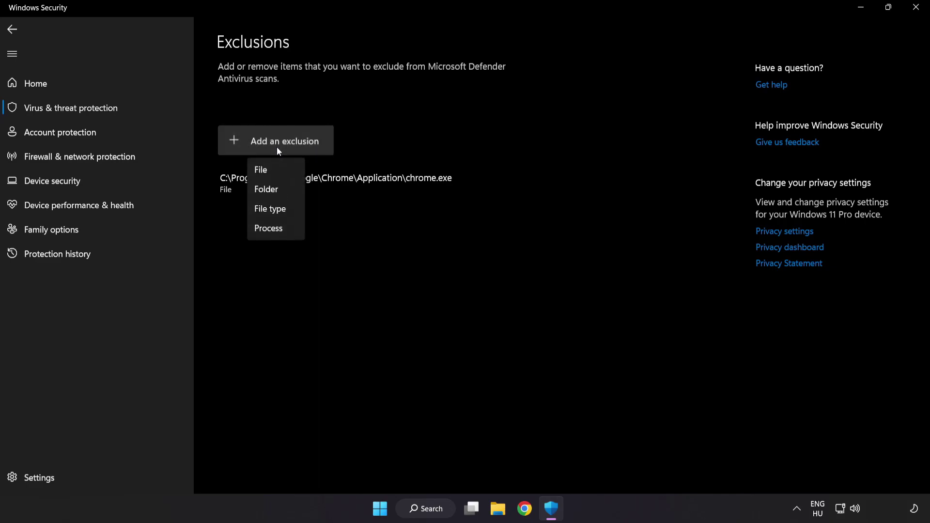
left_click(271, 173)
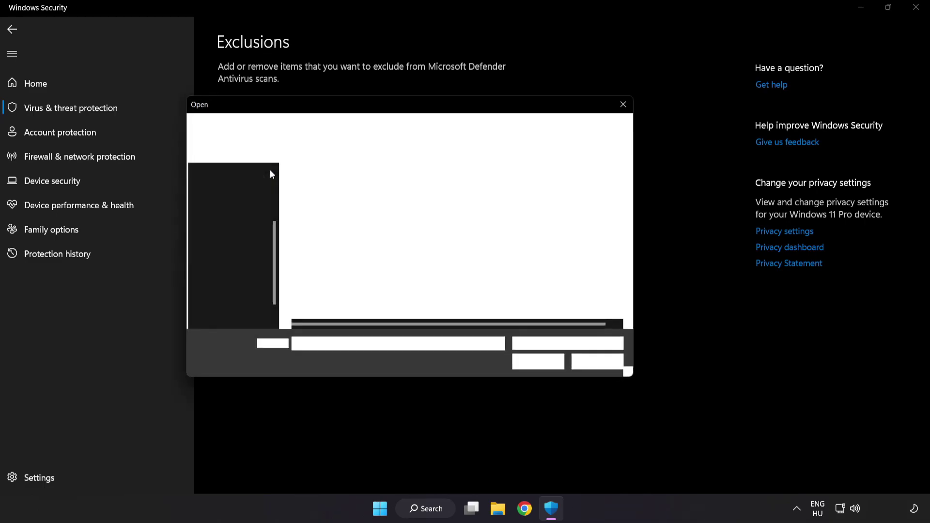
Step: Pick the shortcut in C:\Program Files (x86)\NOT WORKING APP as the excluded file, then close Windows Security
left_click(298, 130)
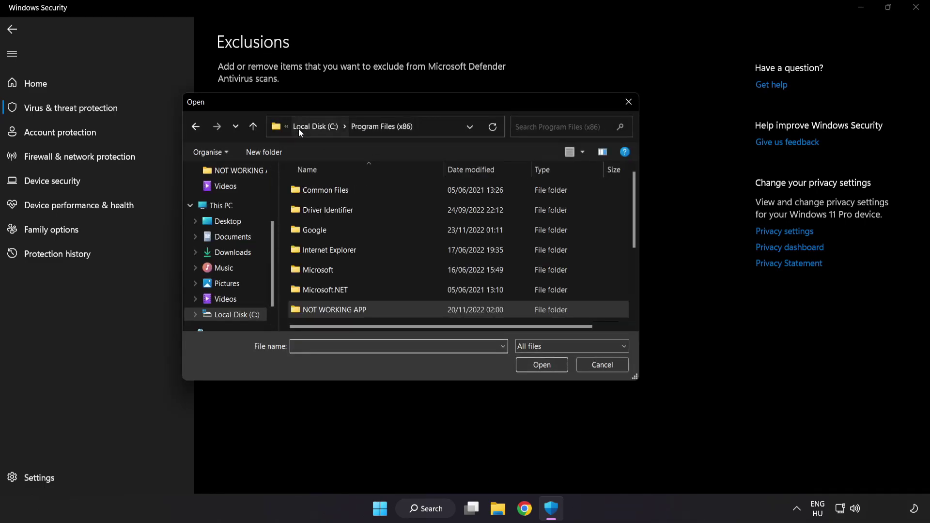
left_click(304, 126)
left_click(306, 126)
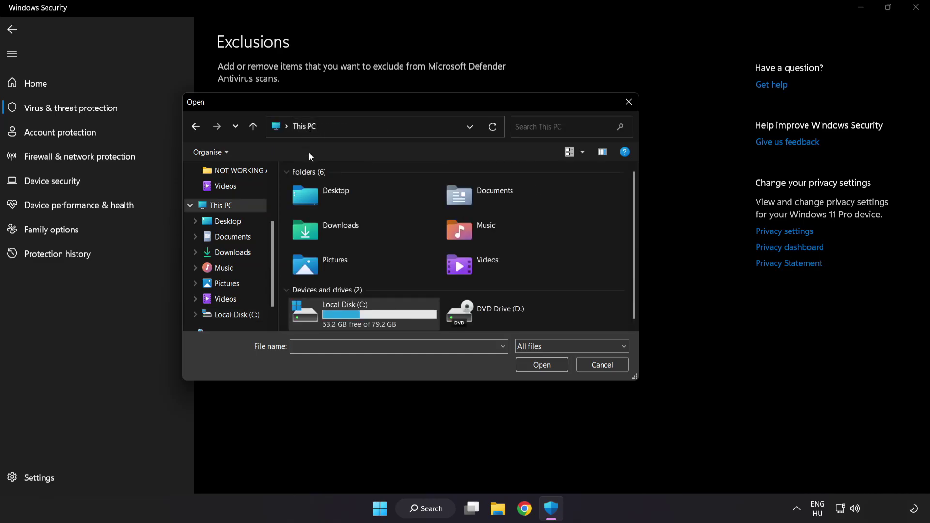
double_click(347, 310)
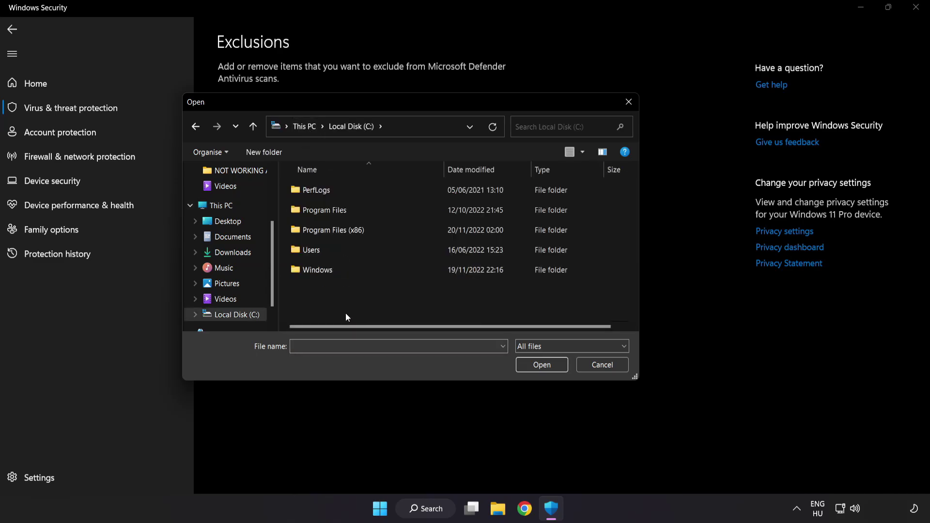
double_click(357, 229)
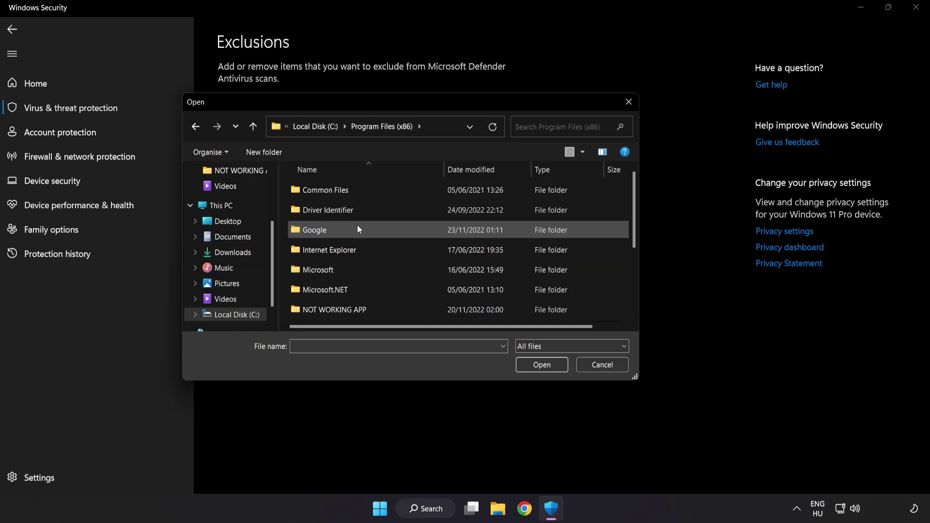
scroll(345, 303, "down", 1)
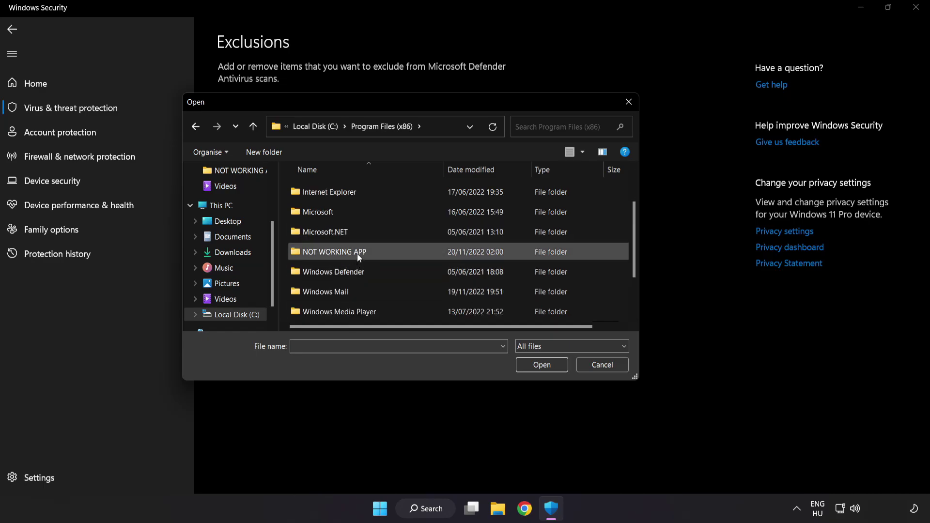
double_click(369, 252)
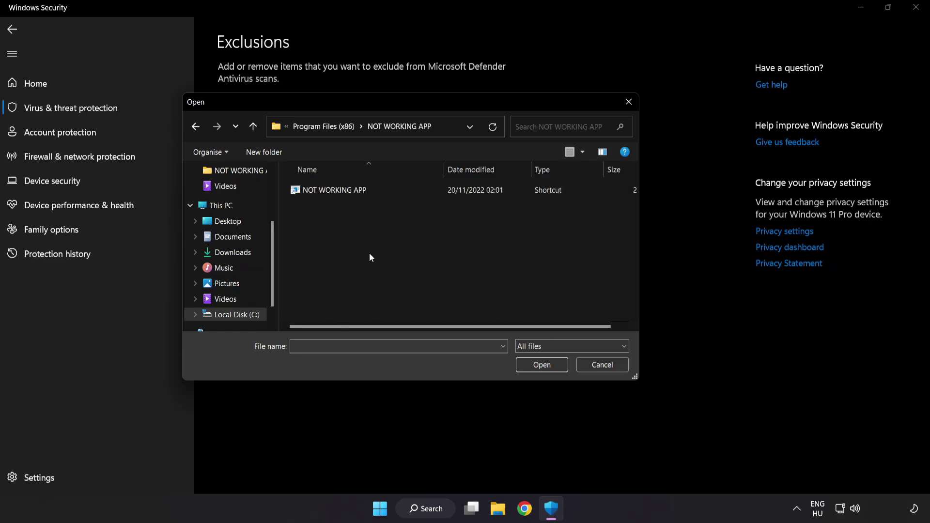
left_click(340, 193)
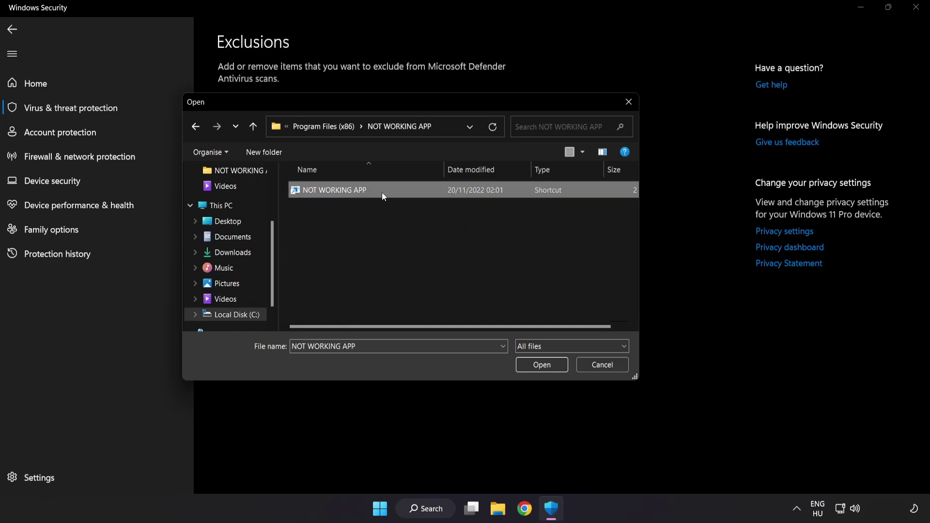
left_click(542, 367)
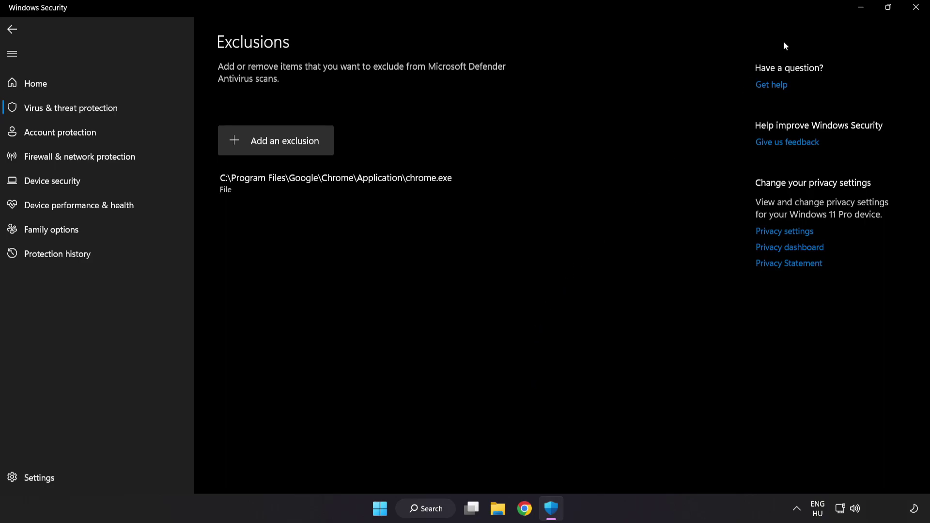
left_click(912, 15)
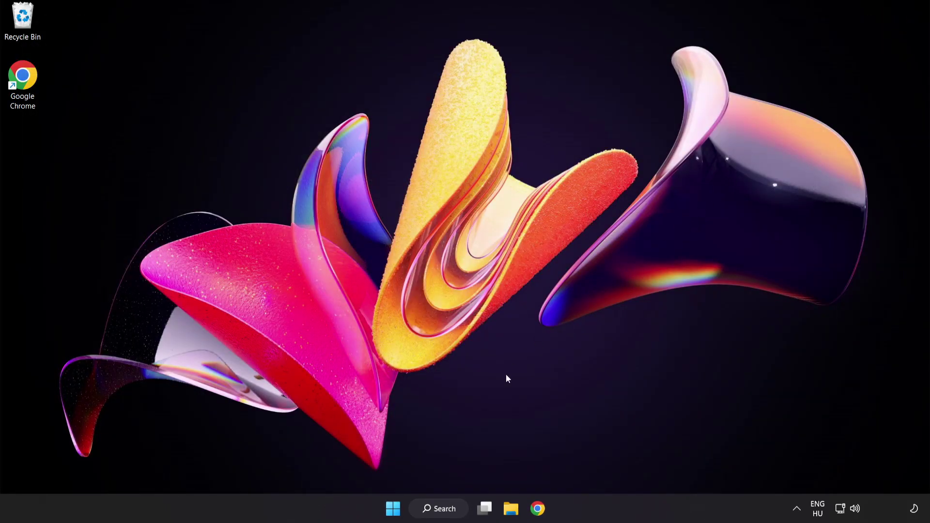
Step: Show the Start menu's power options with Restart available
left_click(393, 508)
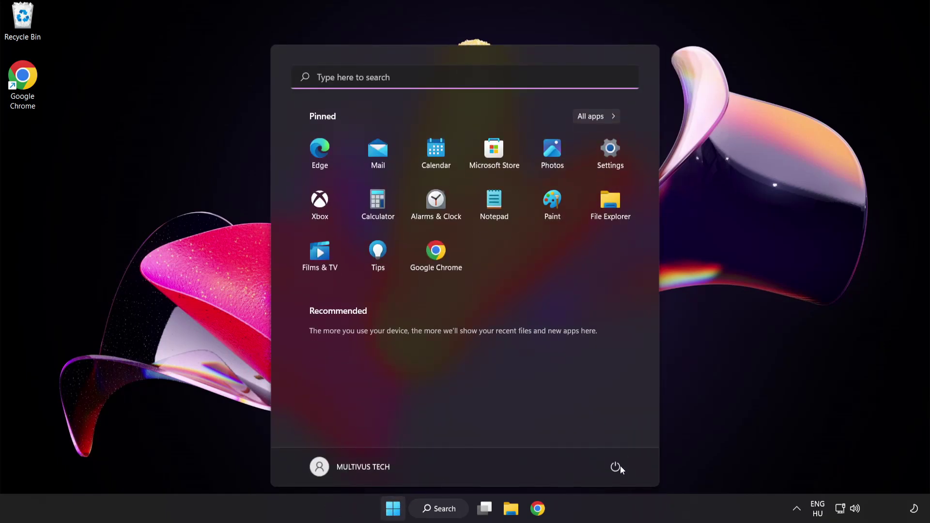
left_click(619, 466)
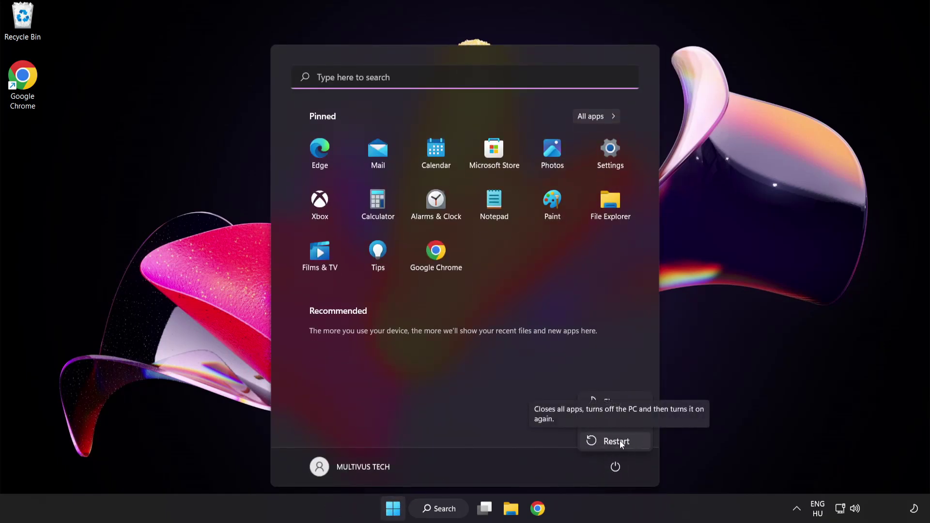